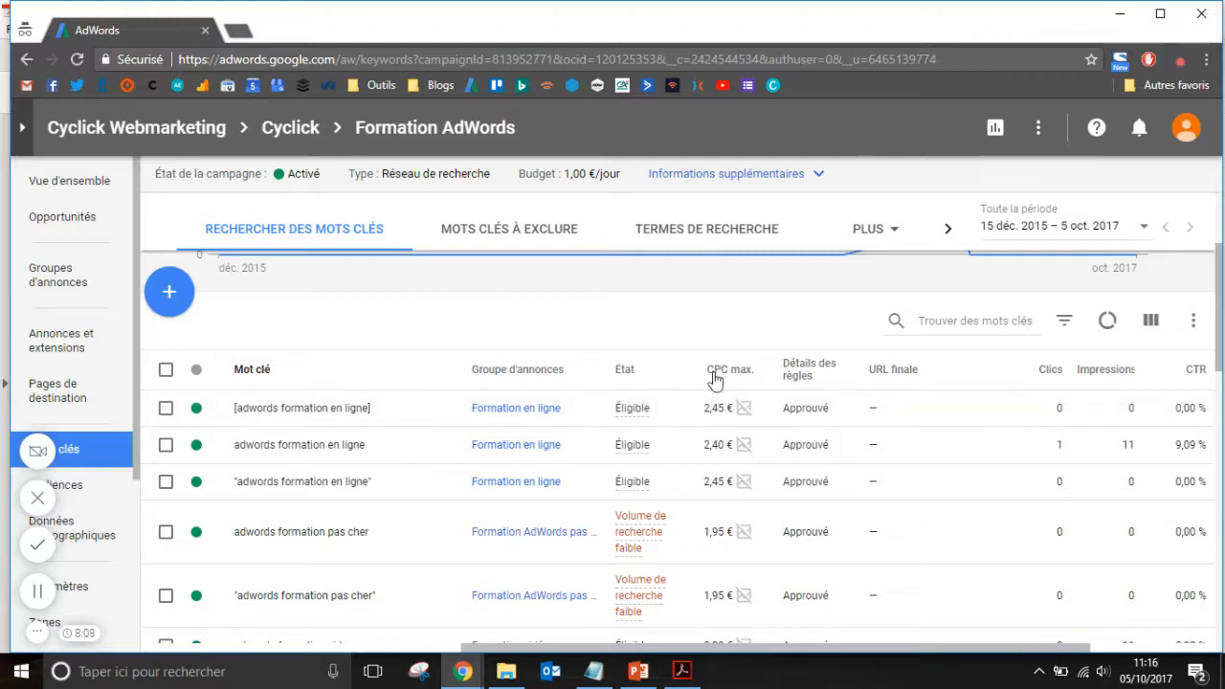
# Examine the keyword table's performance columns, from maximum CPC and clicks through to average CPC and cost
pyautogui.moveTo(709, 378)
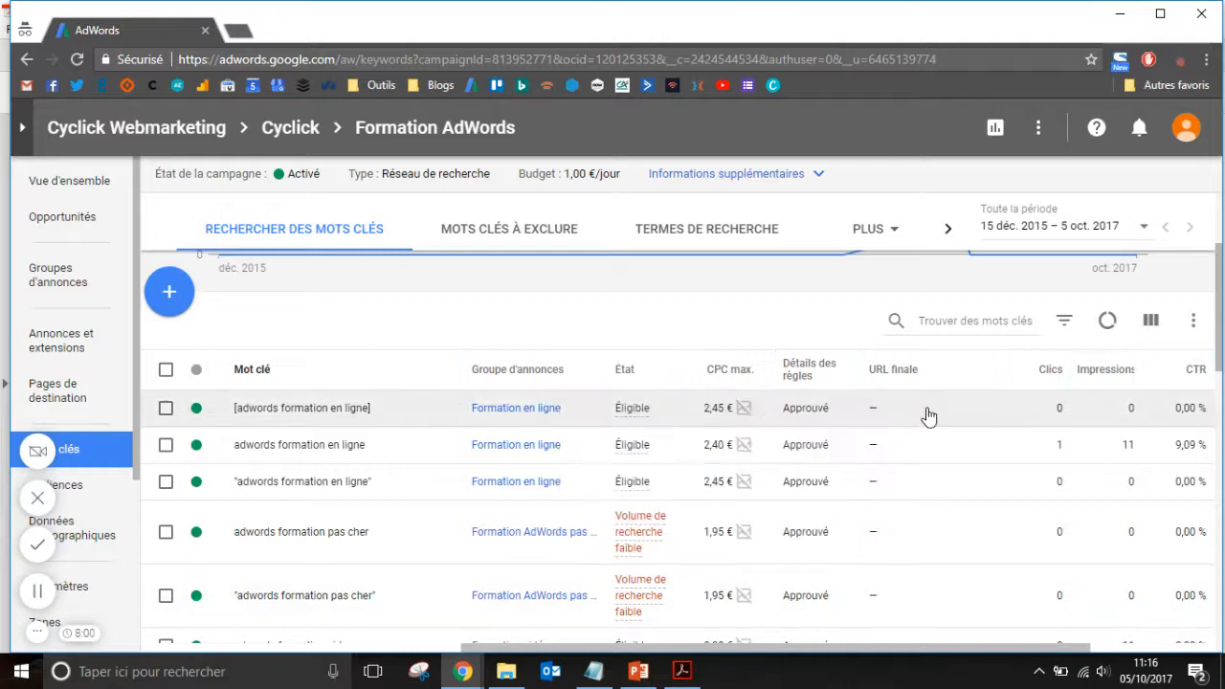
pyautogui.moveTo(980, 656); pyautogui.dragTo(1101, 655)
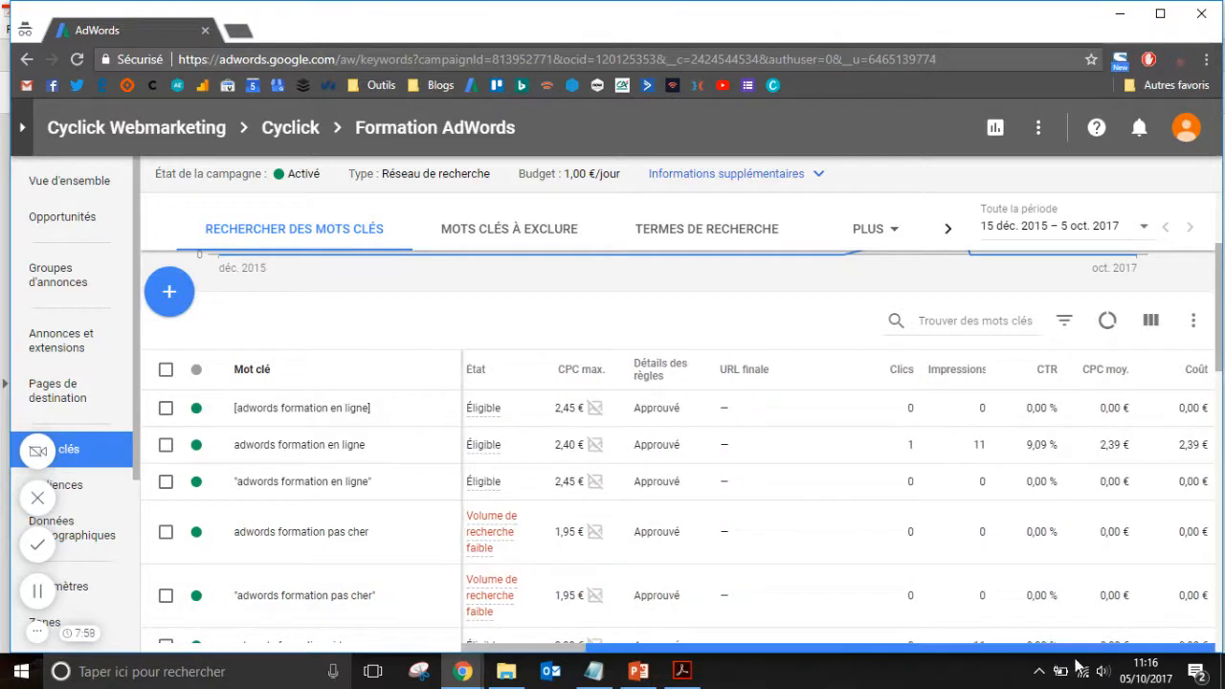
pyautogui.moveTo(960, 383)
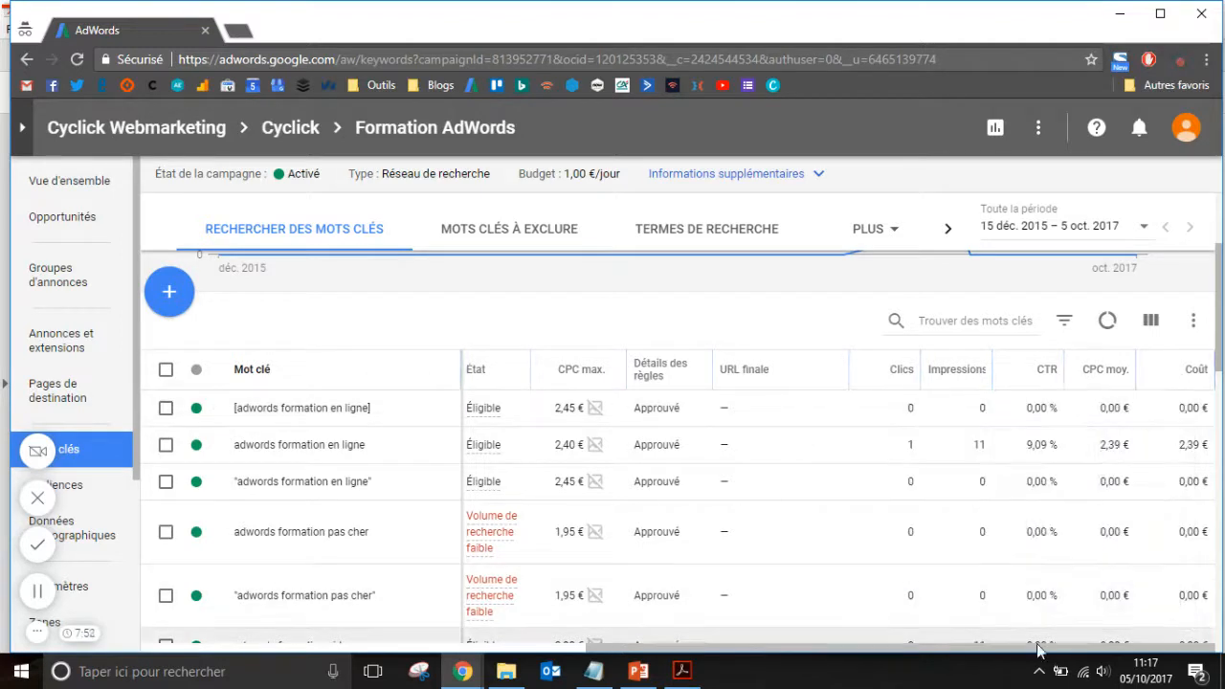
pyautogui.moveTo(1004, 649); pyautogui.dragTo(789, 629)
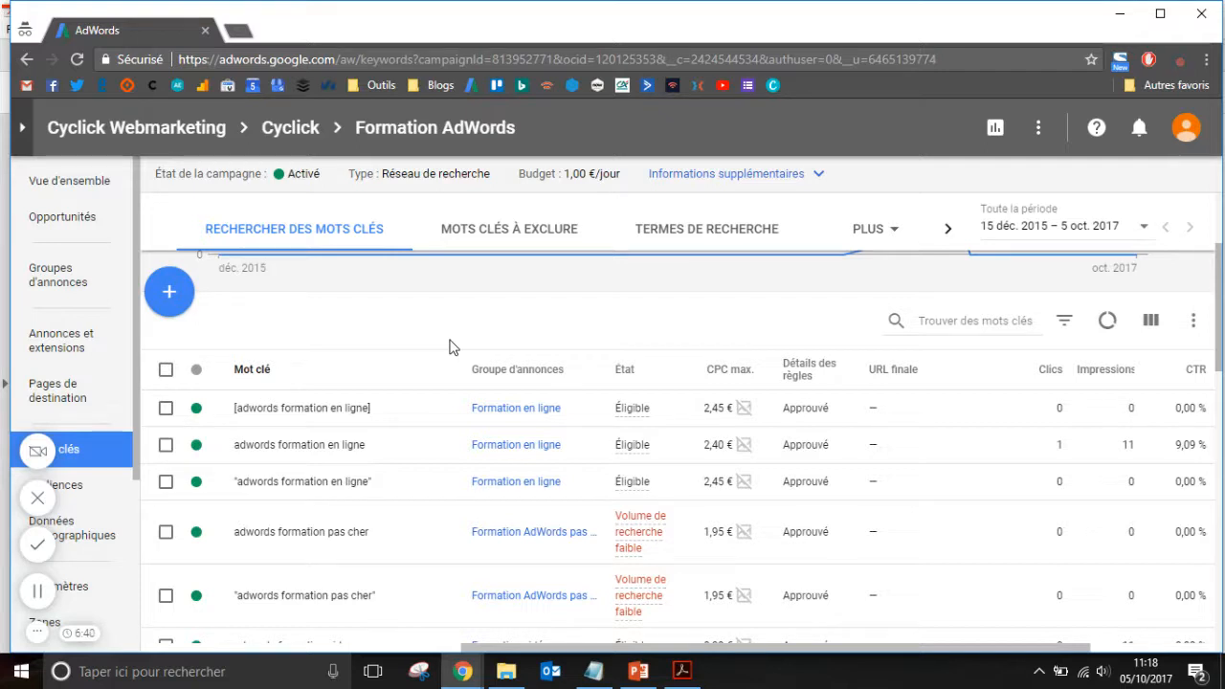
# Open the search terms report of the Formation AdWords campaign and go through the listed queries
pyautogui.click(705, 235)
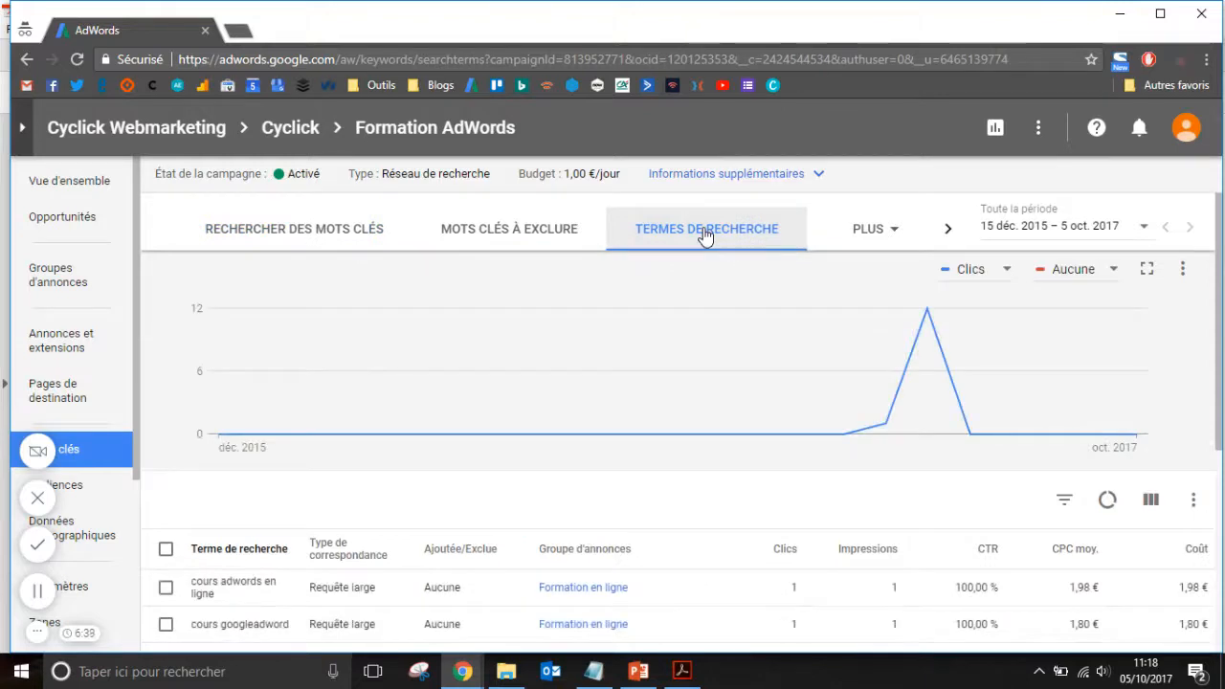
pyautogui.moveTo(488, 402)
pyautogui.scroll(-2, 518, 449)
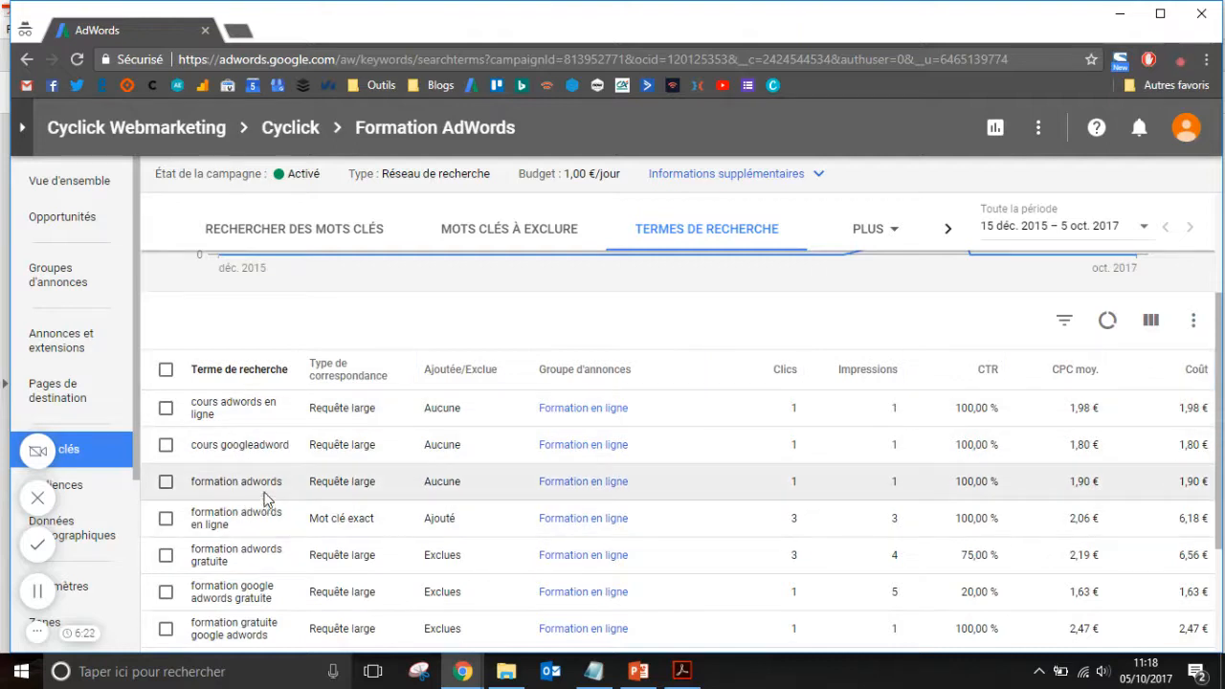
pyautogui.scroll(-1, 266, 500)
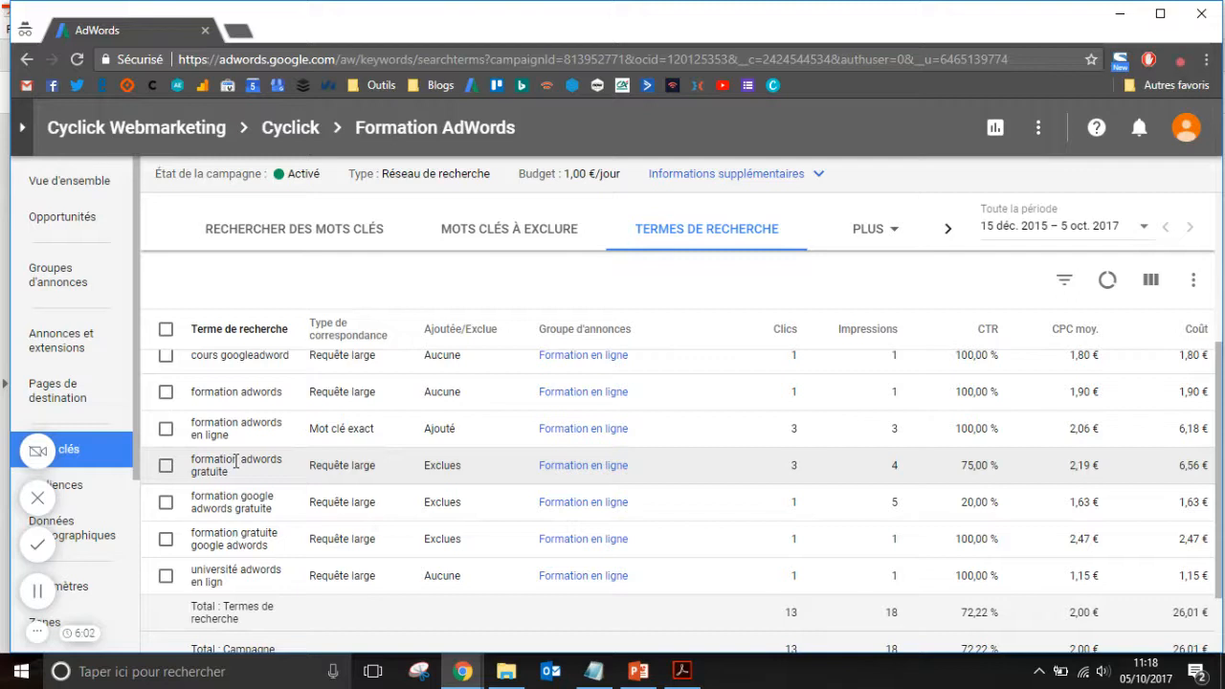
# Exclude the terms formation adwords gratuite, formation google adwords gratuite and formation gratuite google adwords at ad group level, and save
pyautogui.click(166, 465)
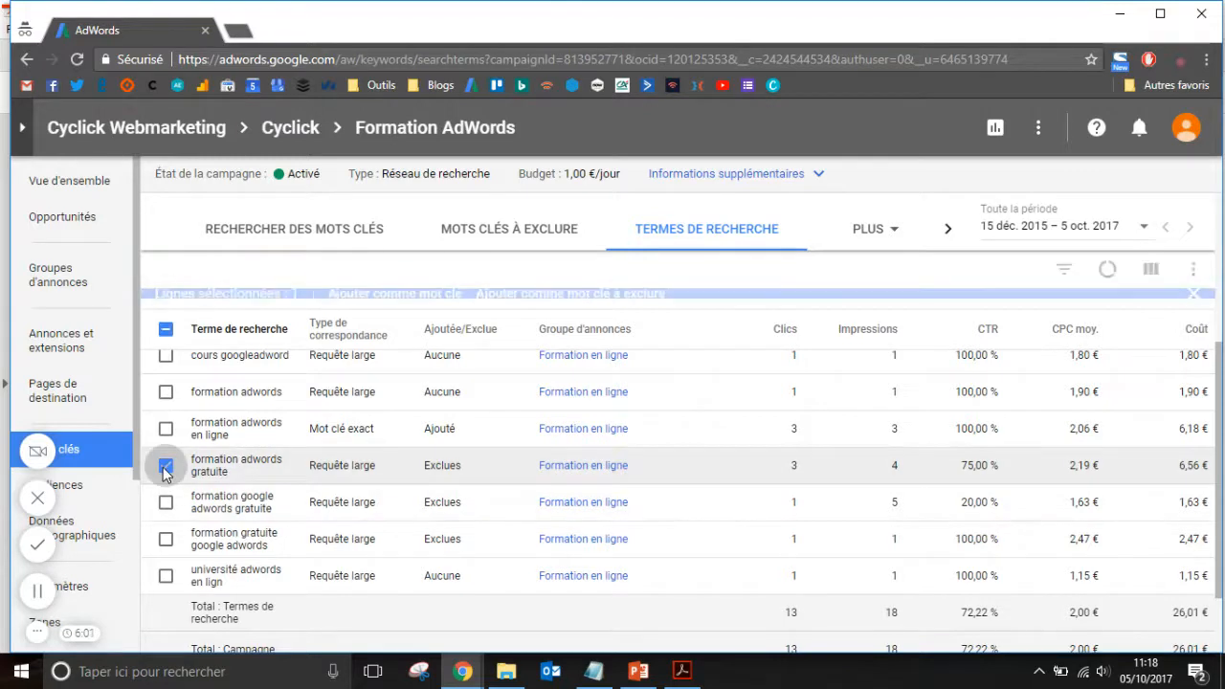
pyautogui.click(166, 501)
pyautogui.click(166, 539)
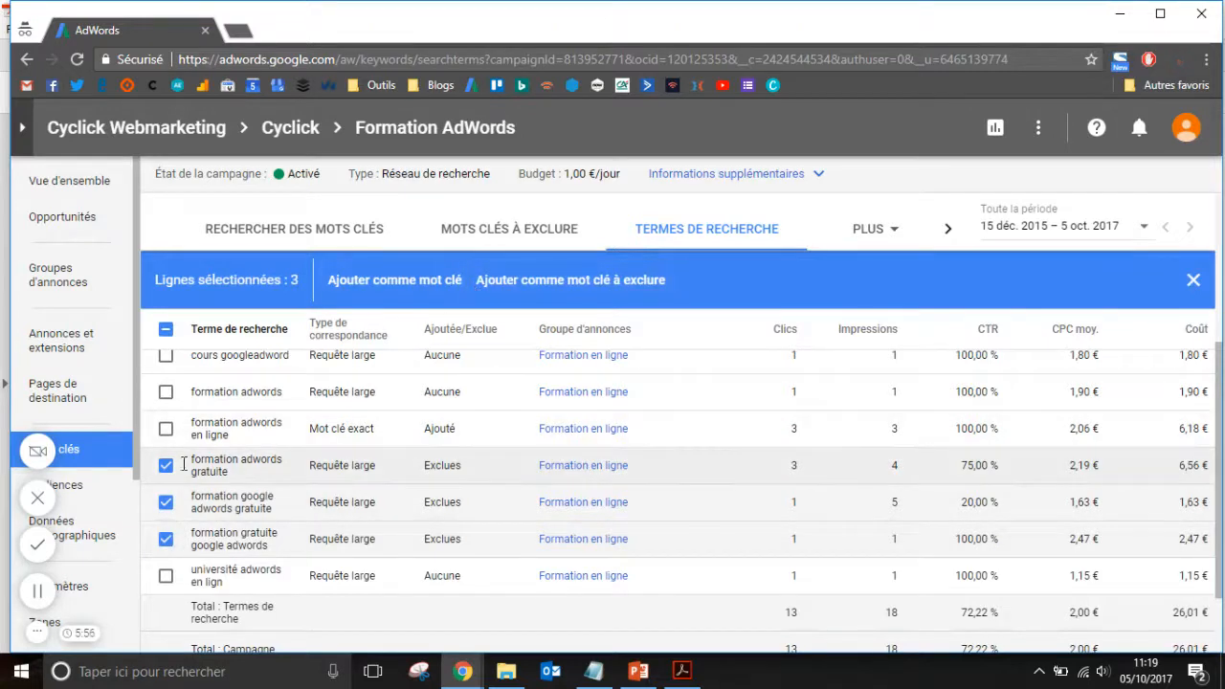
pyautogui.click(551, 282)
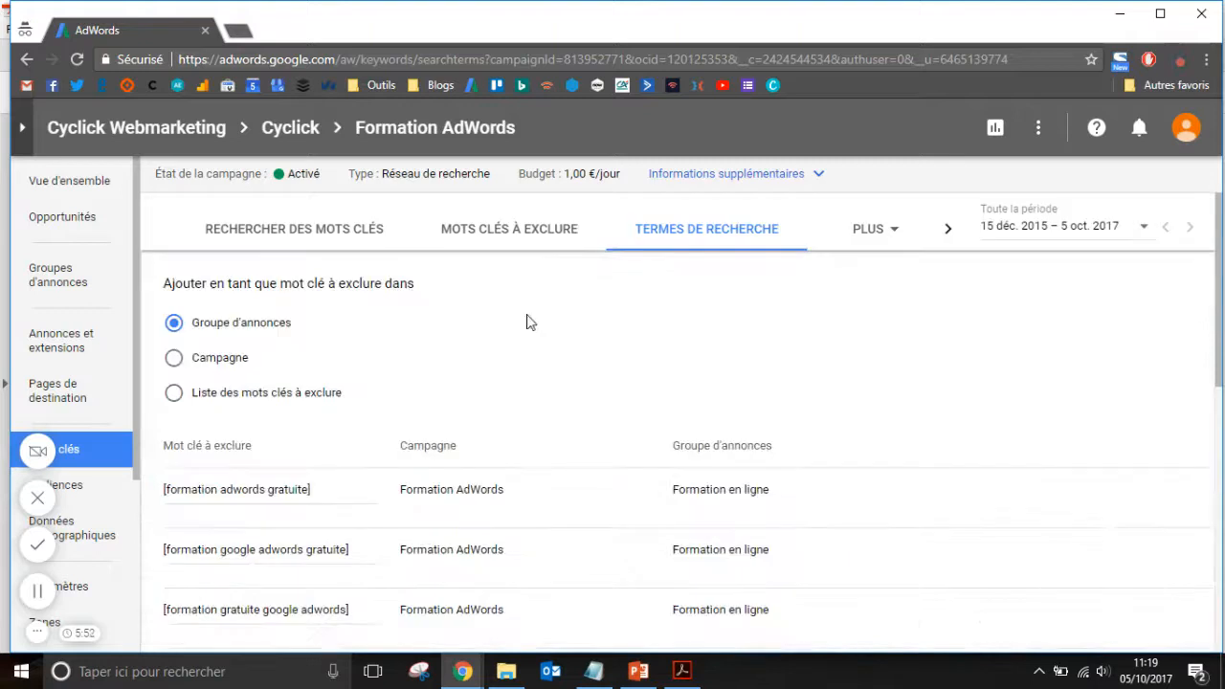
pyautogui.scroll(-3, 394, 364)
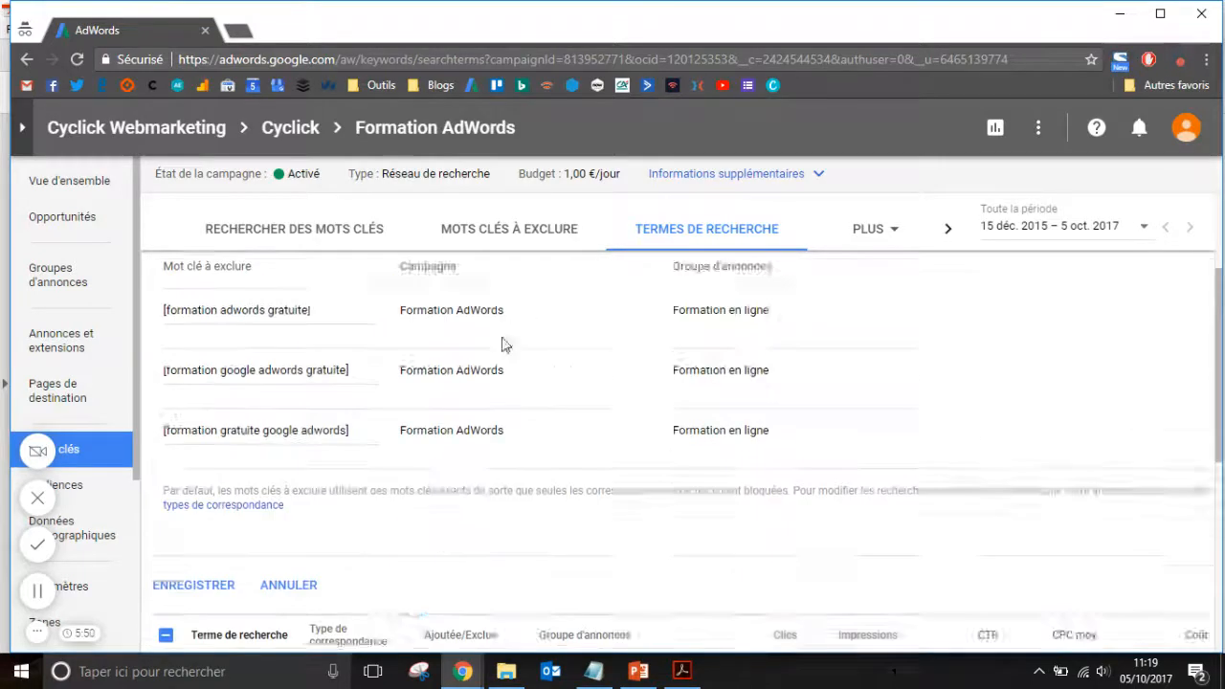
pyautogui.click(188, 497)
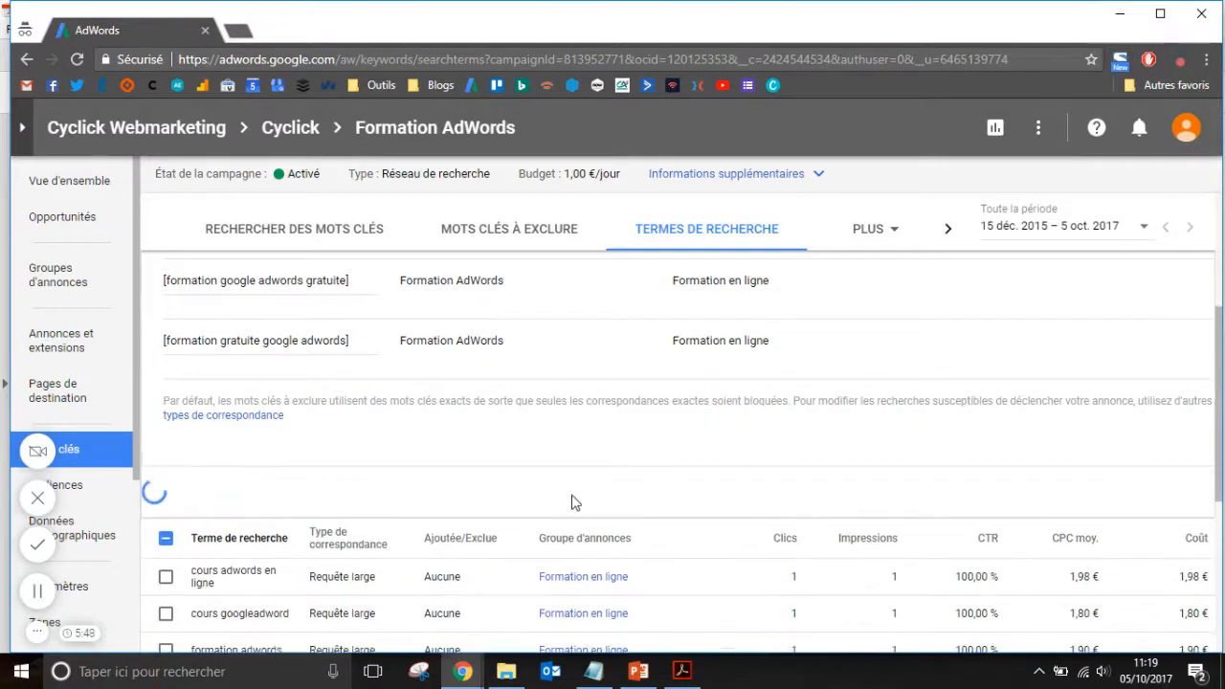
pyautogui.scroll(-2, 402, 411)
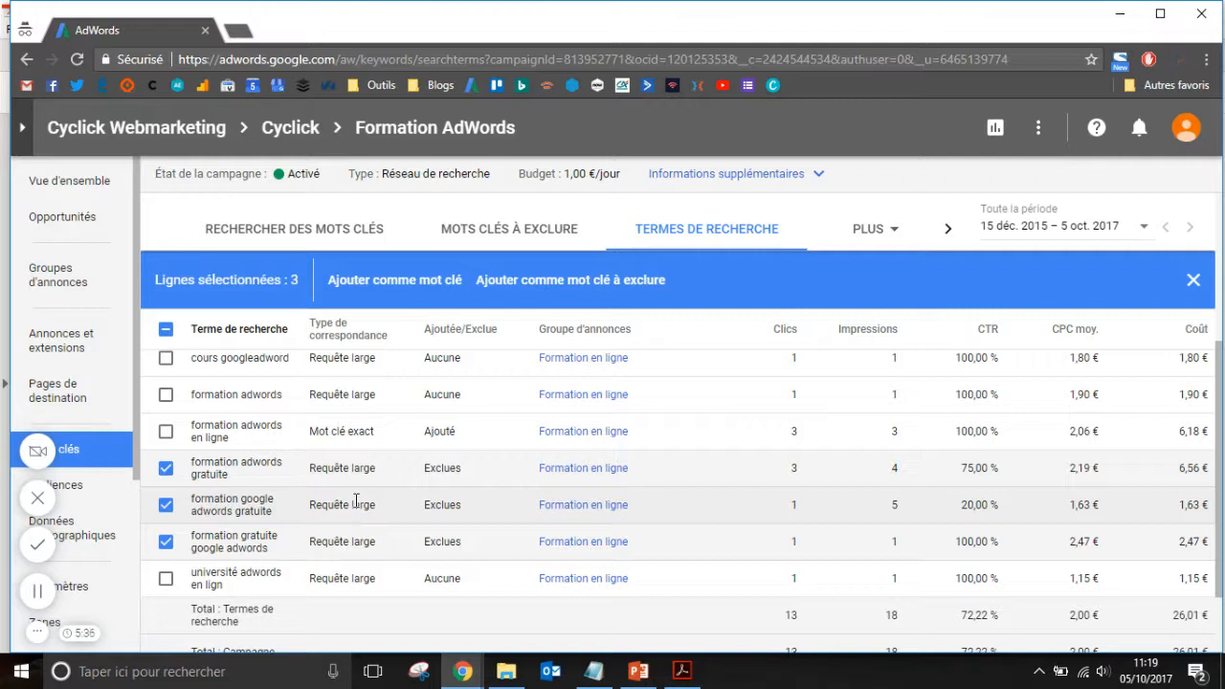
# Open Bloc-notes and list the example exclusions gratuit, gratuite, sans permis and télécommandée, one per line
pyautogui.click(268, 670)
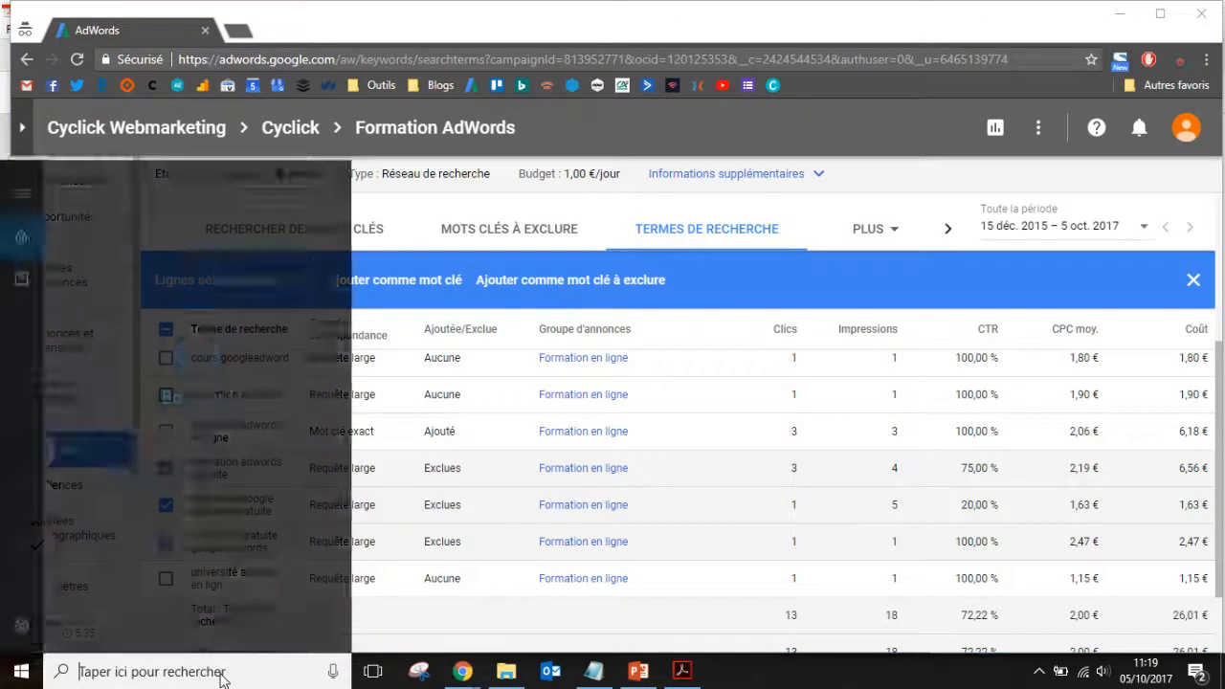
pyautogui.write('bloc')
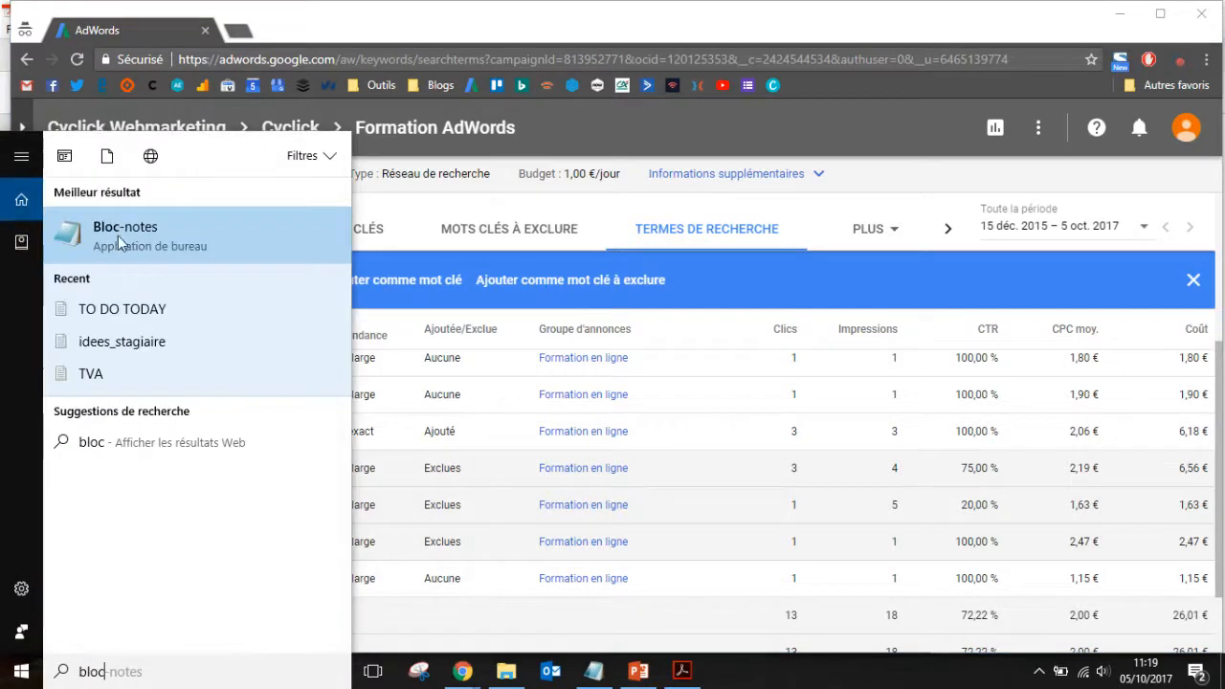
pyautogui.click(118, 240)
pyautogui.write('gratuit')
pyautogui.press('Return')
pyautogui.write('gra')
pyautogui.write('uite')
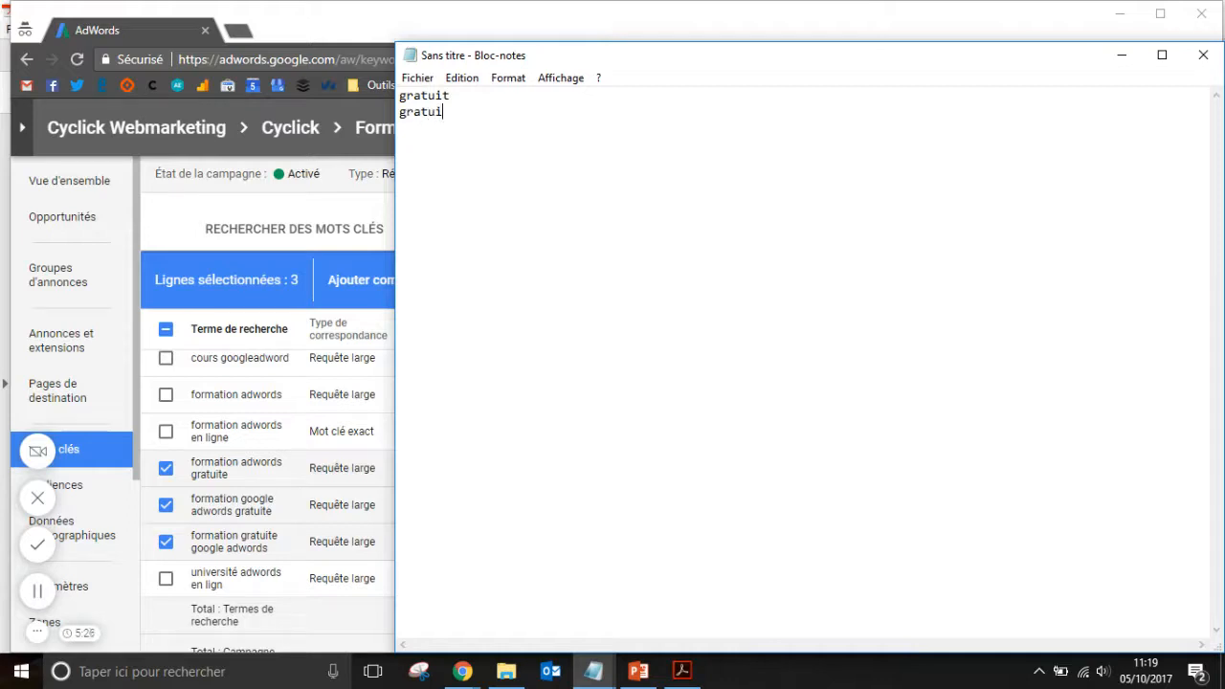
pyautogui.press('Return')
pyautogui.write('sans permis')
pyautogui.press('Return')
pyautogui.write('télécommandée')
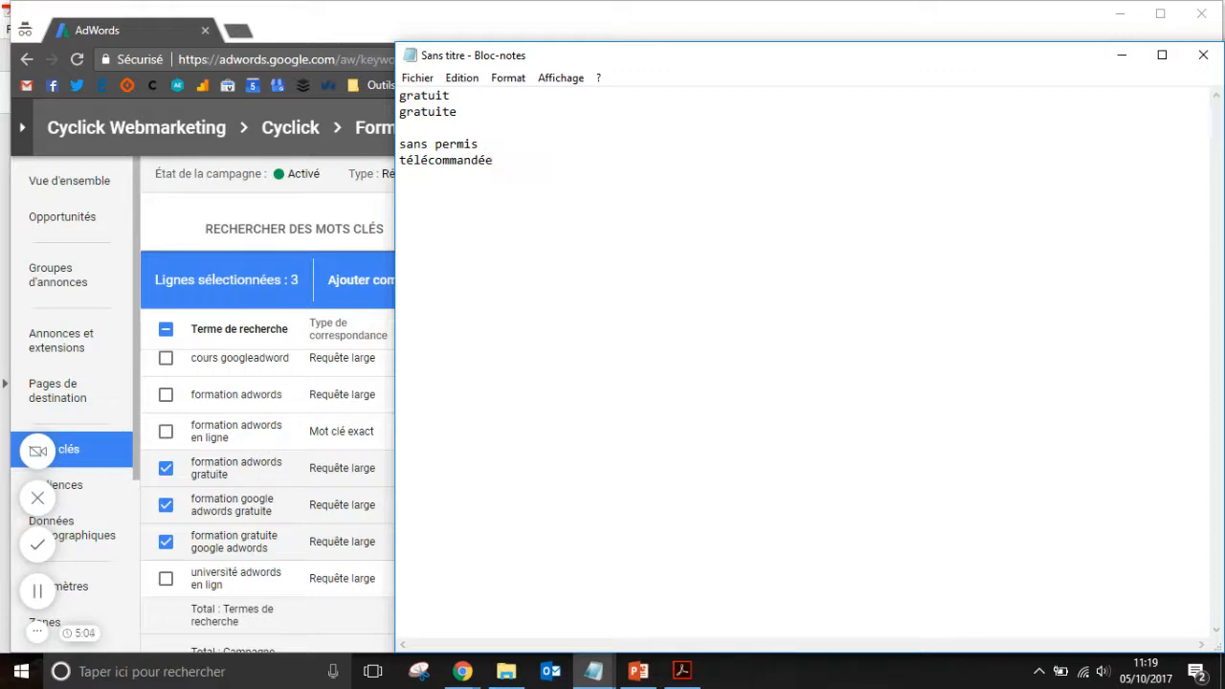
# Switch back to AdWords and open the form for adding negative keywords to the Formation AdWords campaign
pyautogui.click(394, 27)
pyautogui.click(527, 239)
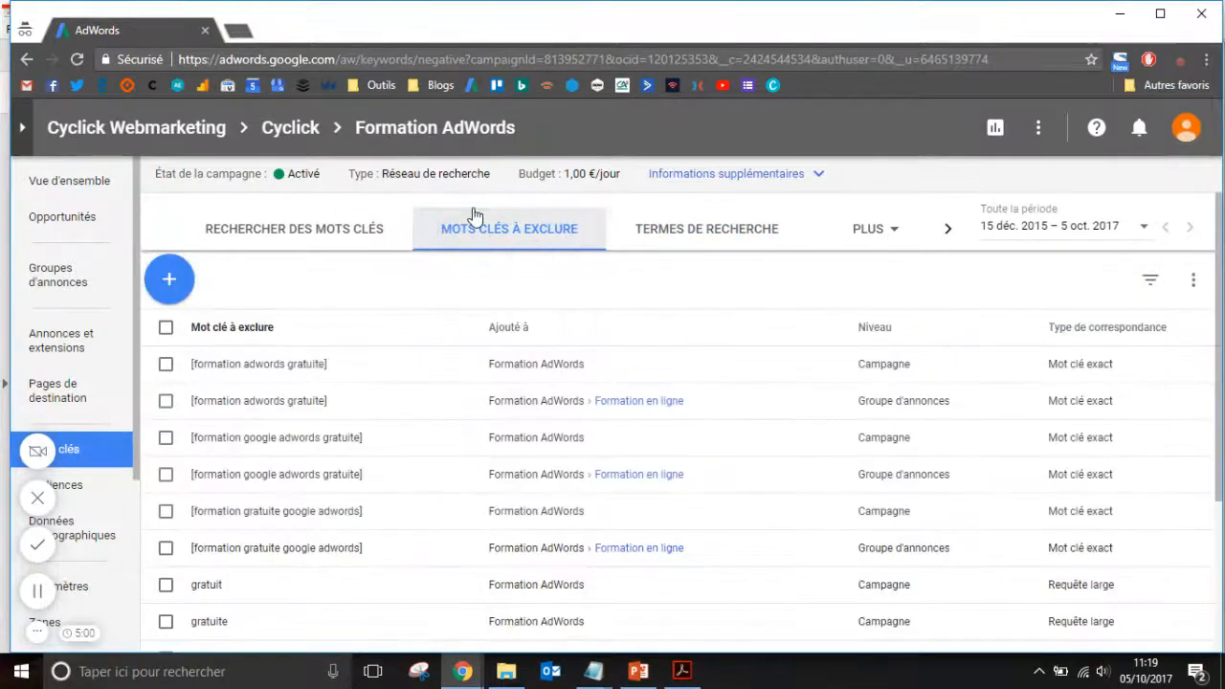
pyautogui.click(153, 291)
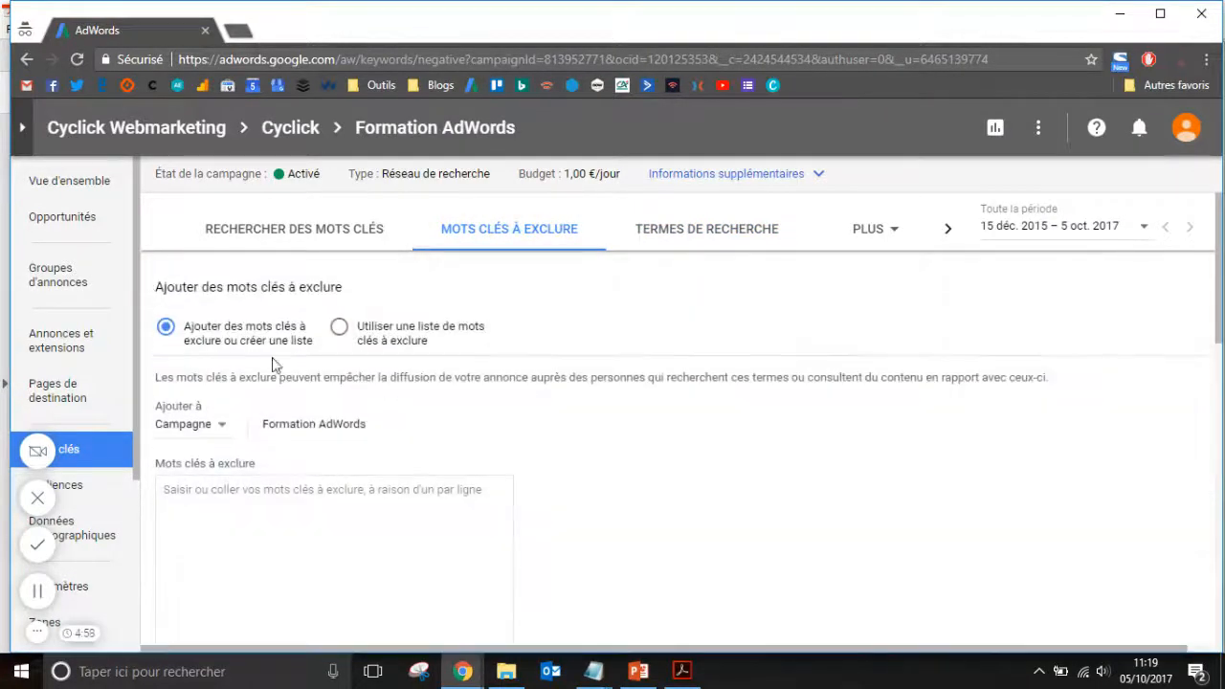
# Enter sans permis, gratuit and gratuite as negative keywords for the campaign, one per line, and save them
pyautogui.scroll(-1, 466, 367)
pyautogui.write('sans permis')
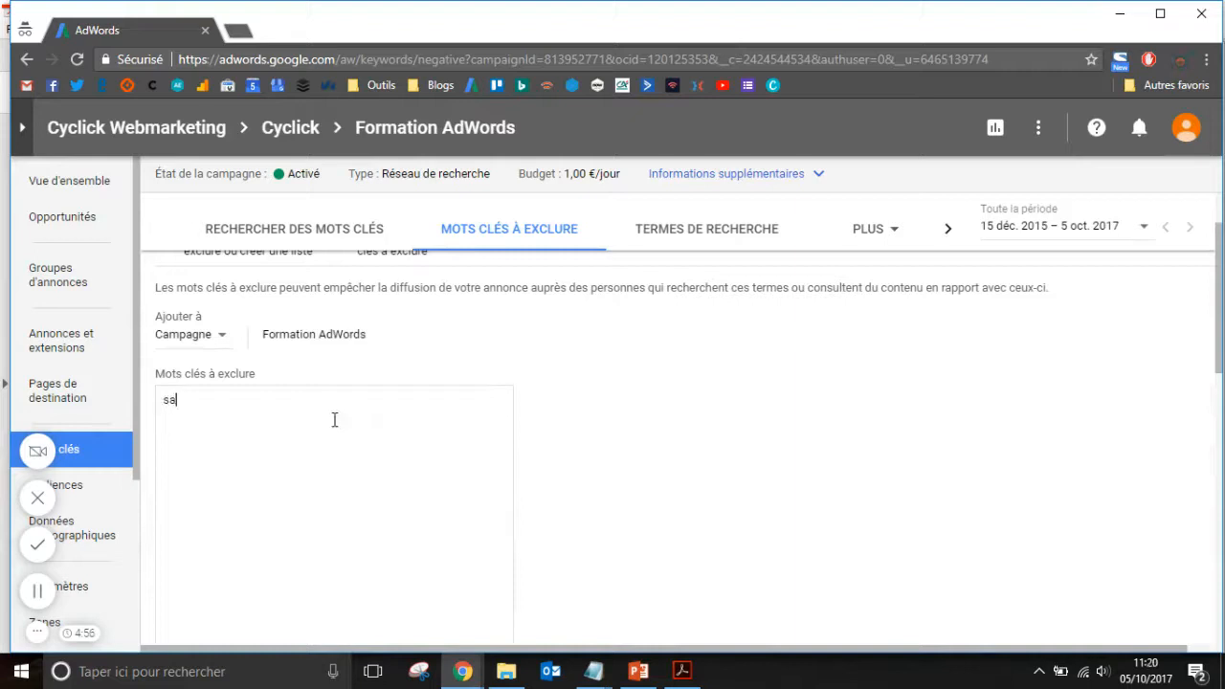
pyautogui.press('Return')
pyautogui.write('gratuit')
pyautogui.press('Return')
pyautogui.write('graty')
pyautogui.press('BackSpace')
pyautogui.write('uite')
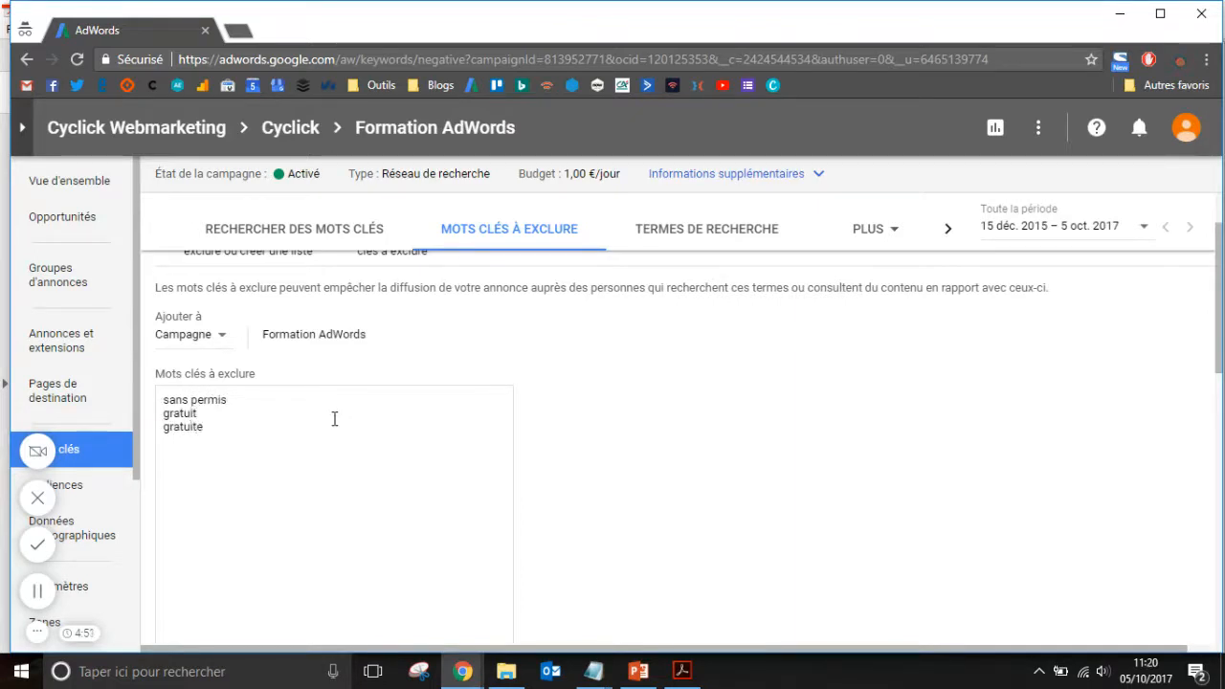
pyautogui.scroll(-5, 334, 419)
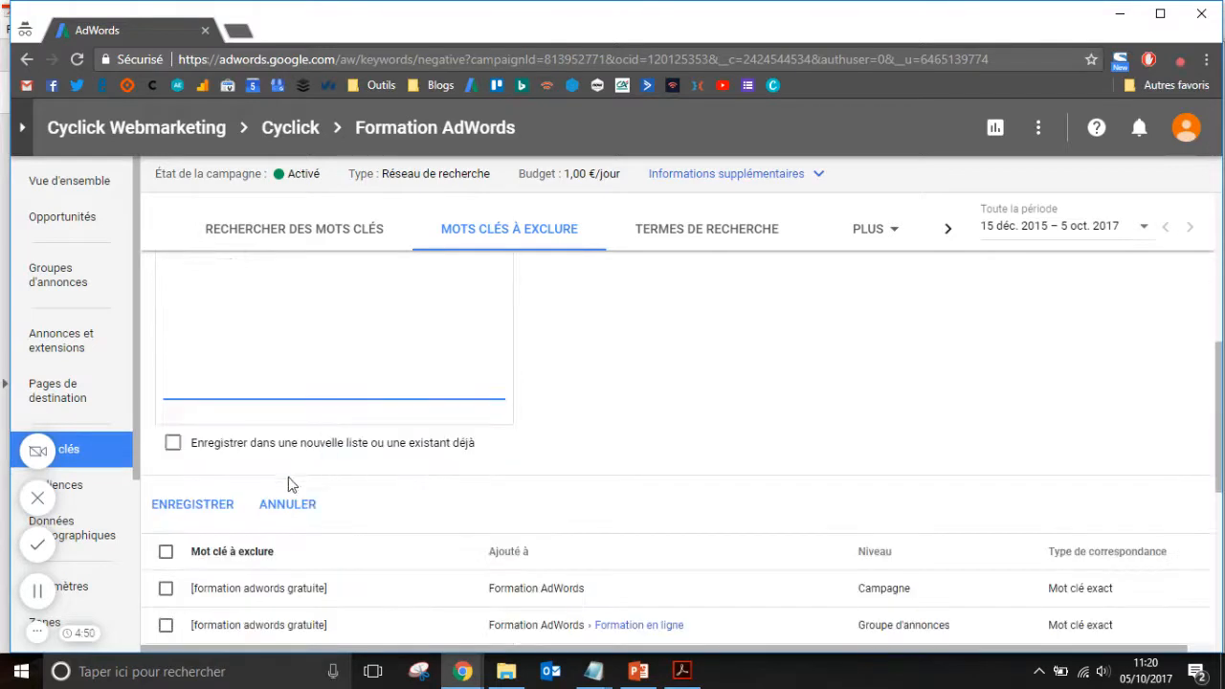
pyautogui.click(194, 510)
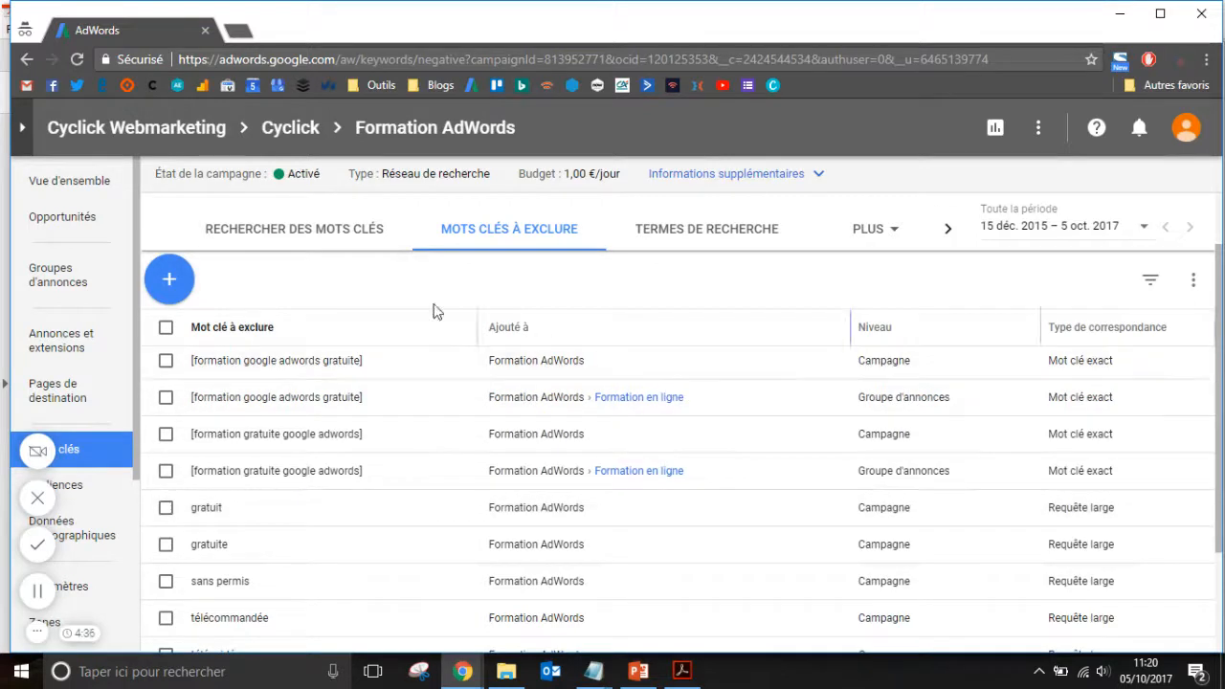
# Return to the search keywords list and set the maximum CPC of the broad keyword formation en ligne adwords to 2,00 €
pyautogui.click(242, 240)
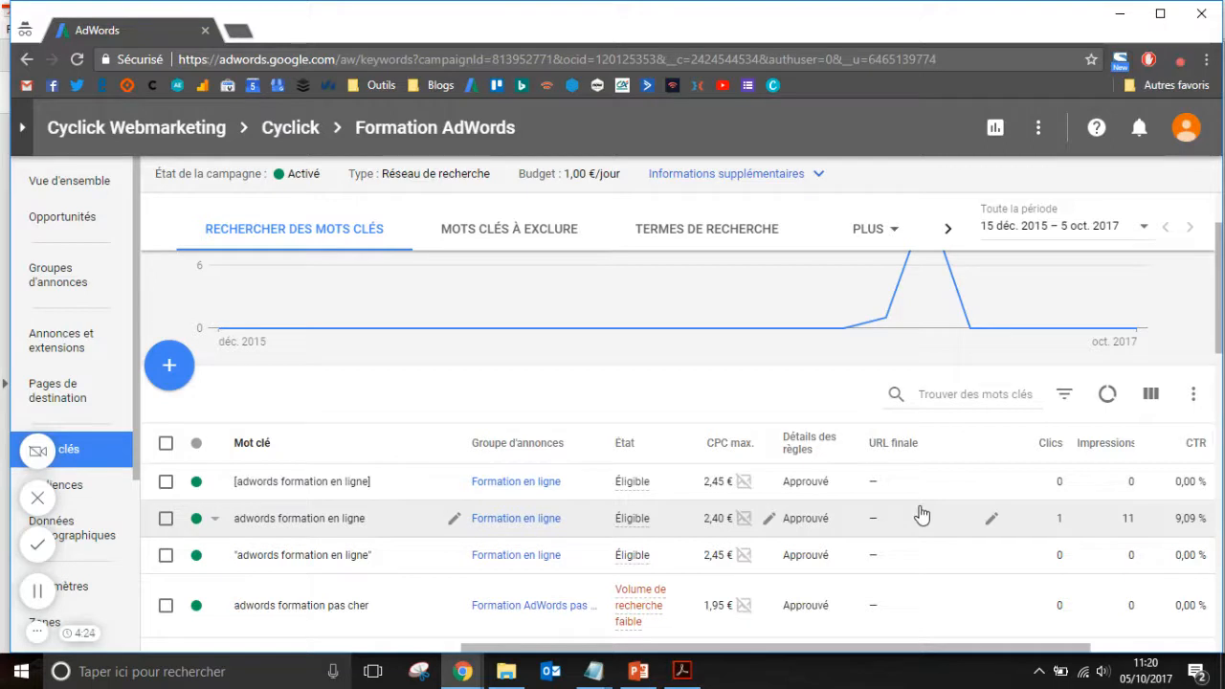
pyautogui.moveTo(791, 647); pyautogui.dragTo(879, 651)
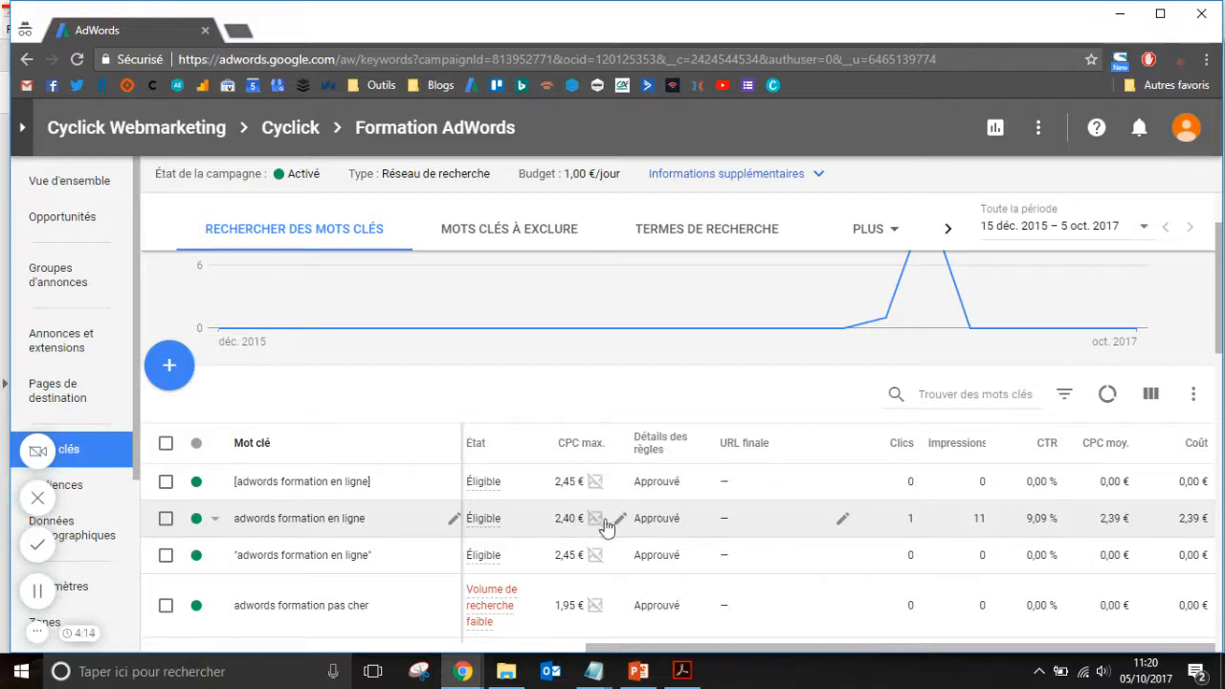
pyautogui.scroll(-1, 675, 515)
pyautogui.scroll(-5, 674, 517)
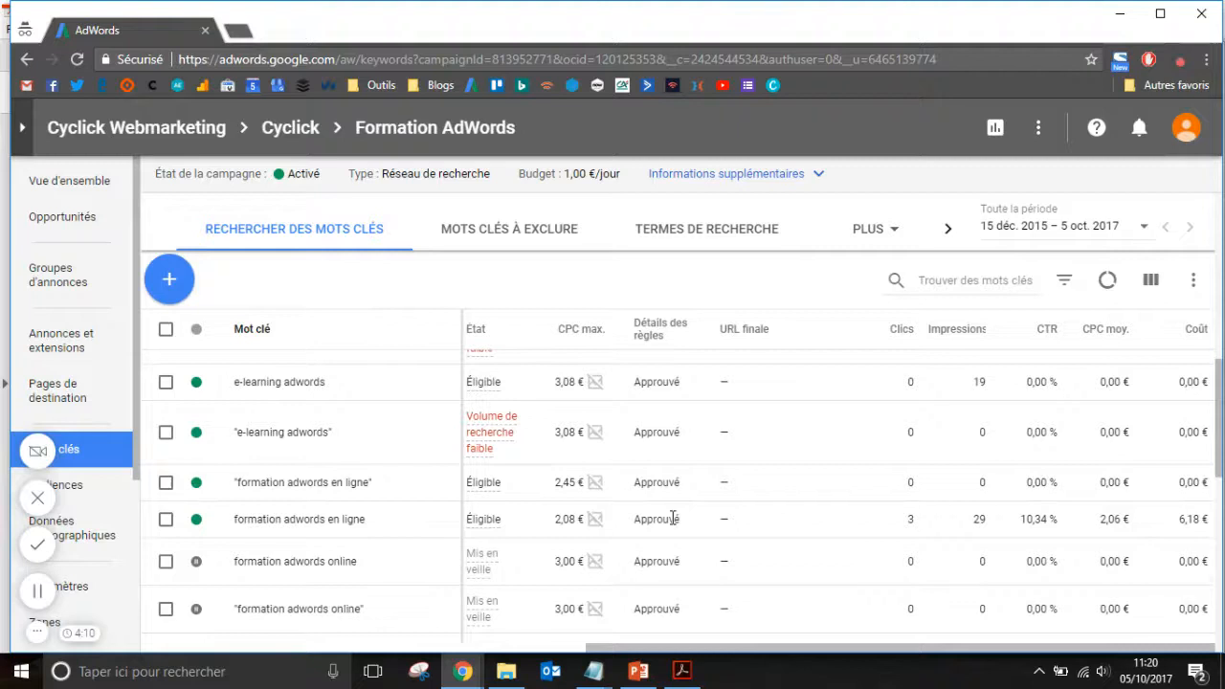
pyautogui.scroll(-1, 595, 522)
pyautogui.scroll(-1, 596, 524)
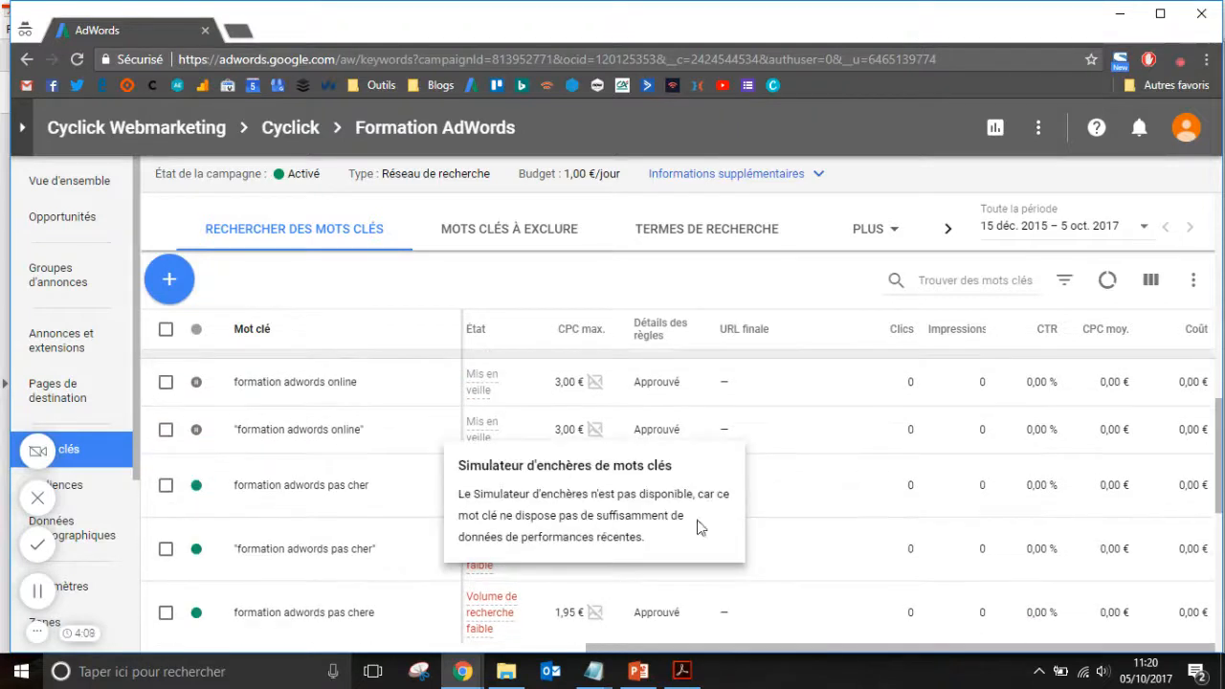
pyautogui.scroll(-4, 834, 533)
pyautogui.scroll(-2, 831, 534)
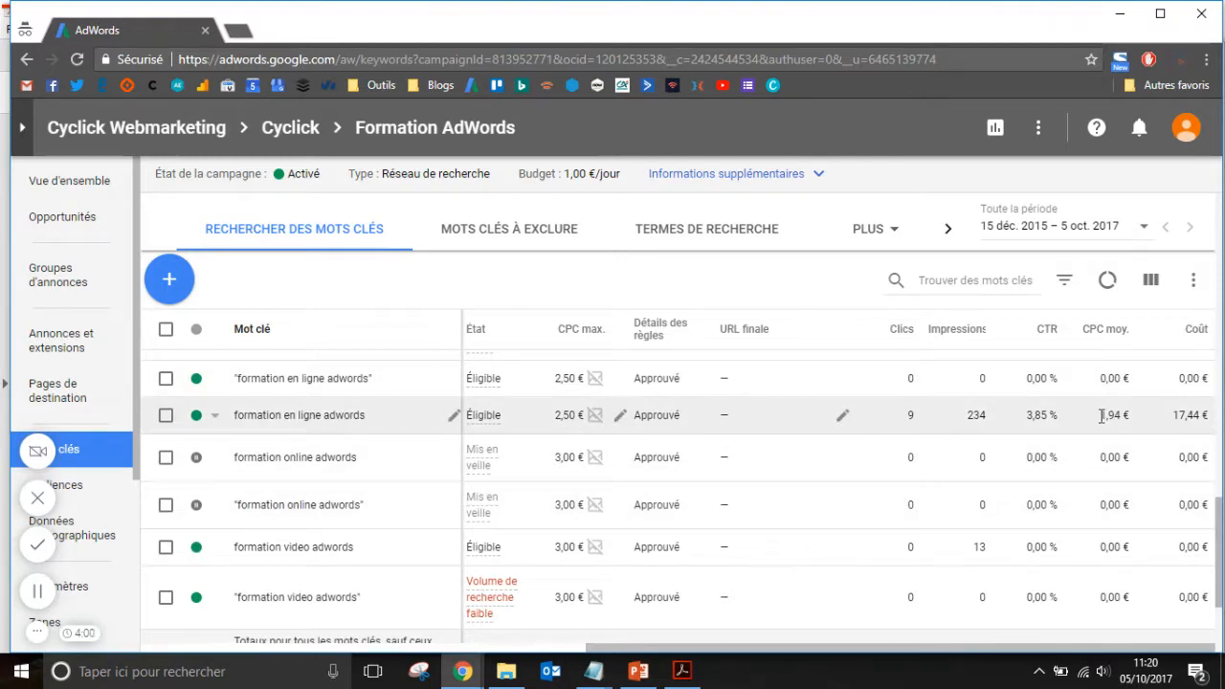
pyautogui.click(568, 421)
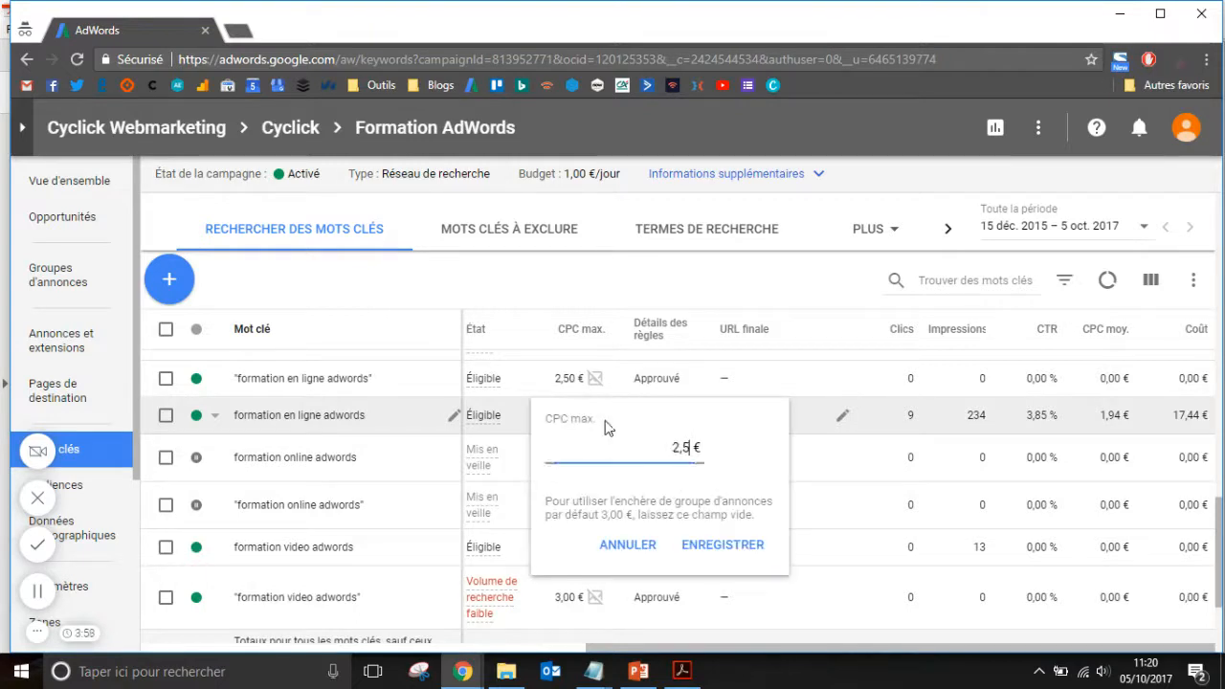
pyautogui.press('BackSpace')
pyautogui.press('BackSpace')
pyautogui.click(744, 555)
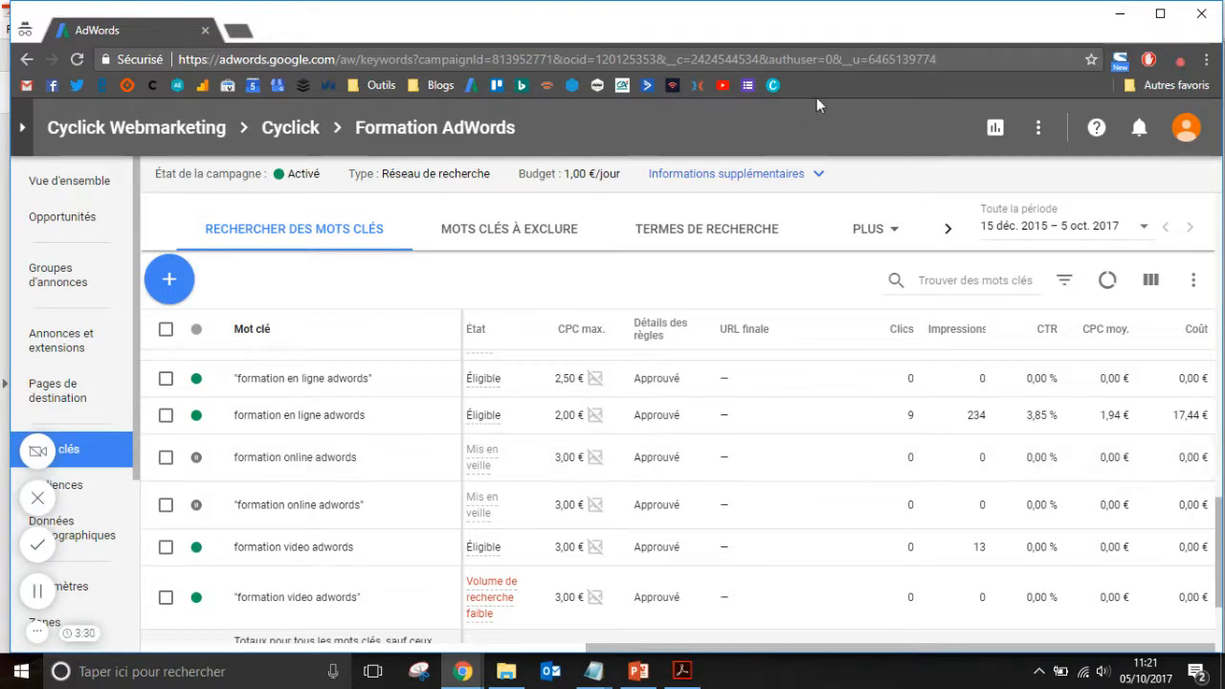
# Return to the old version of AdWords and open the Formation AdWords campaign
pyautogui.click(1039, 132)
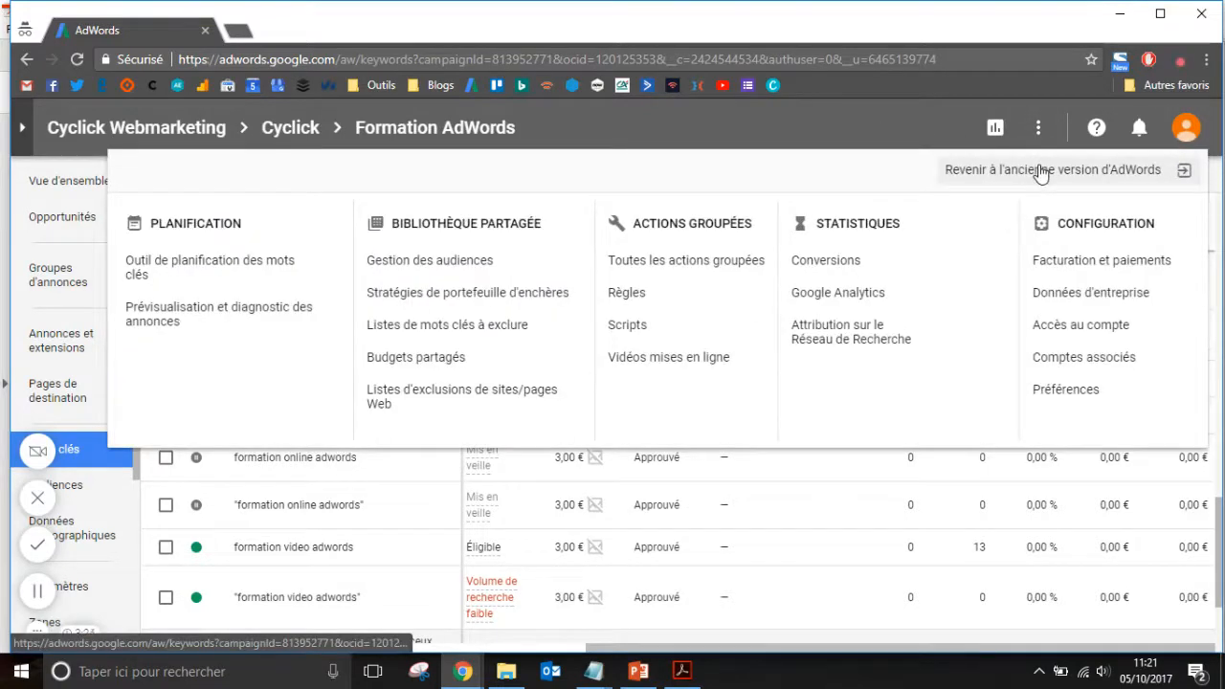
pyautogui.click(1041, 173)
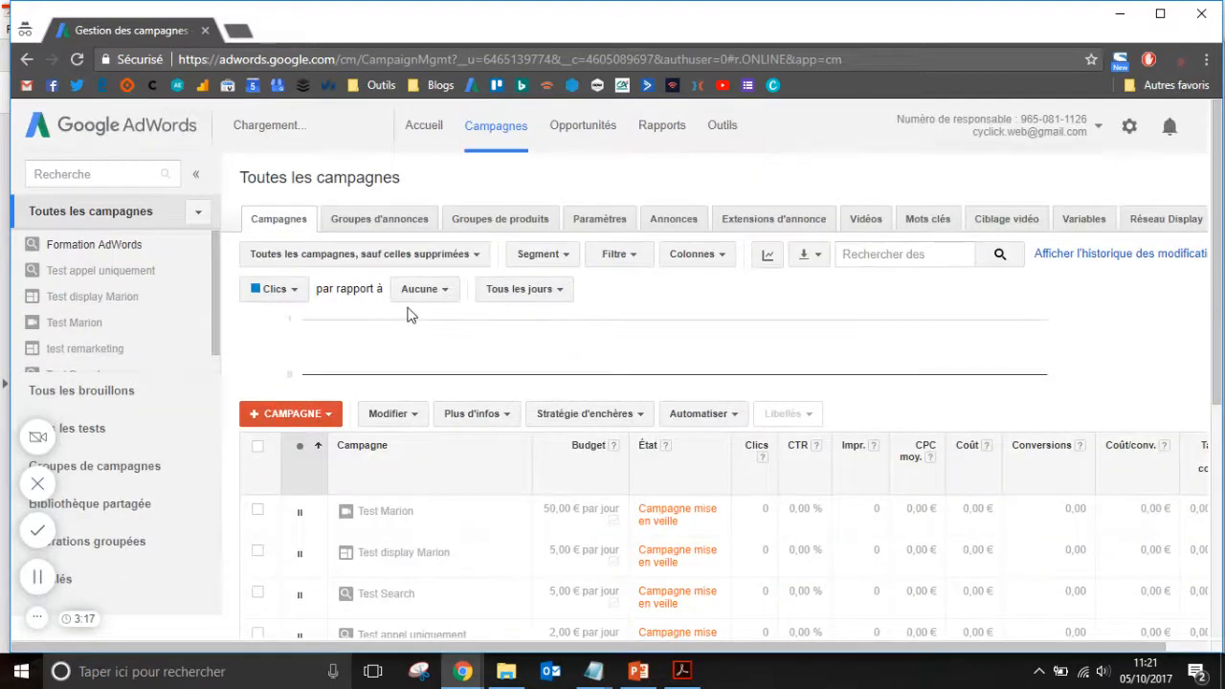
pyautogui.scroll(-5, 450, 316)
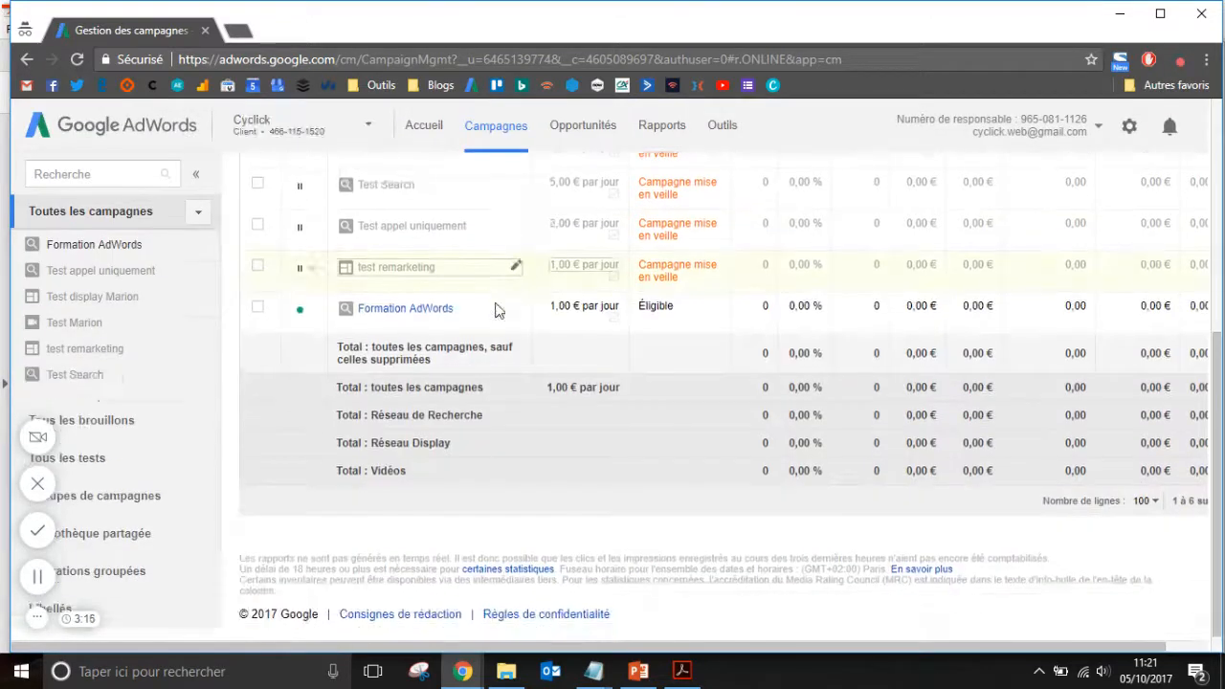
pyautogui.click(398, 319)
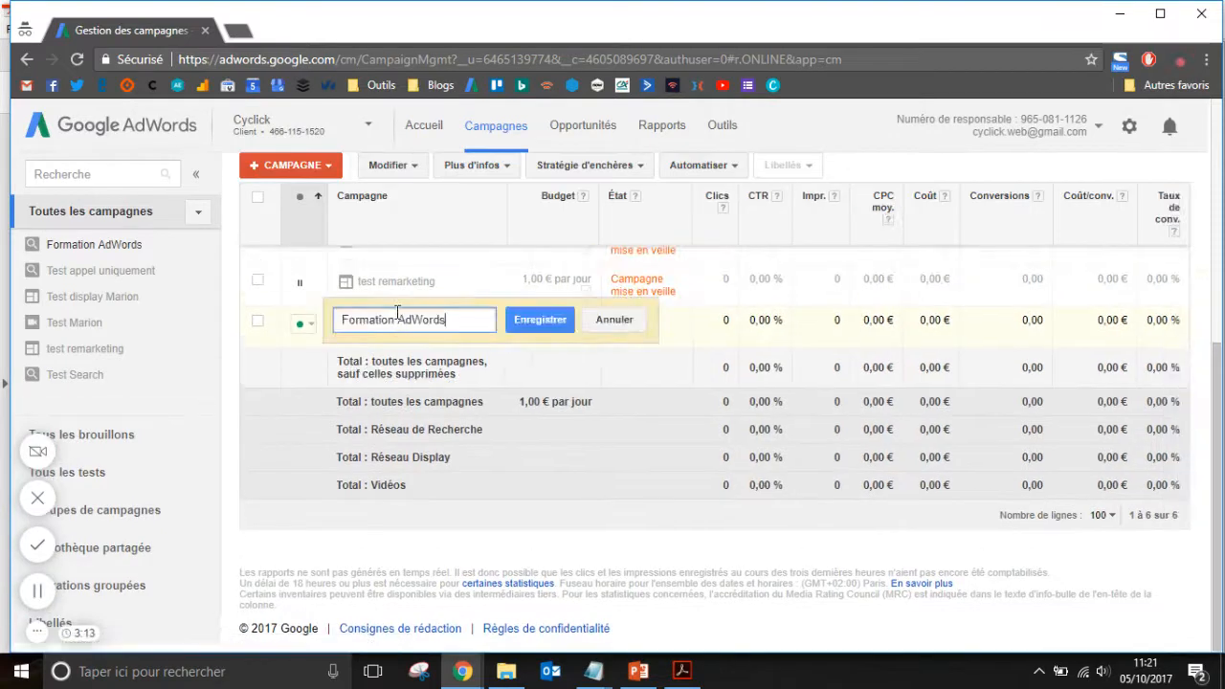
pyautogui.click(308, 371)
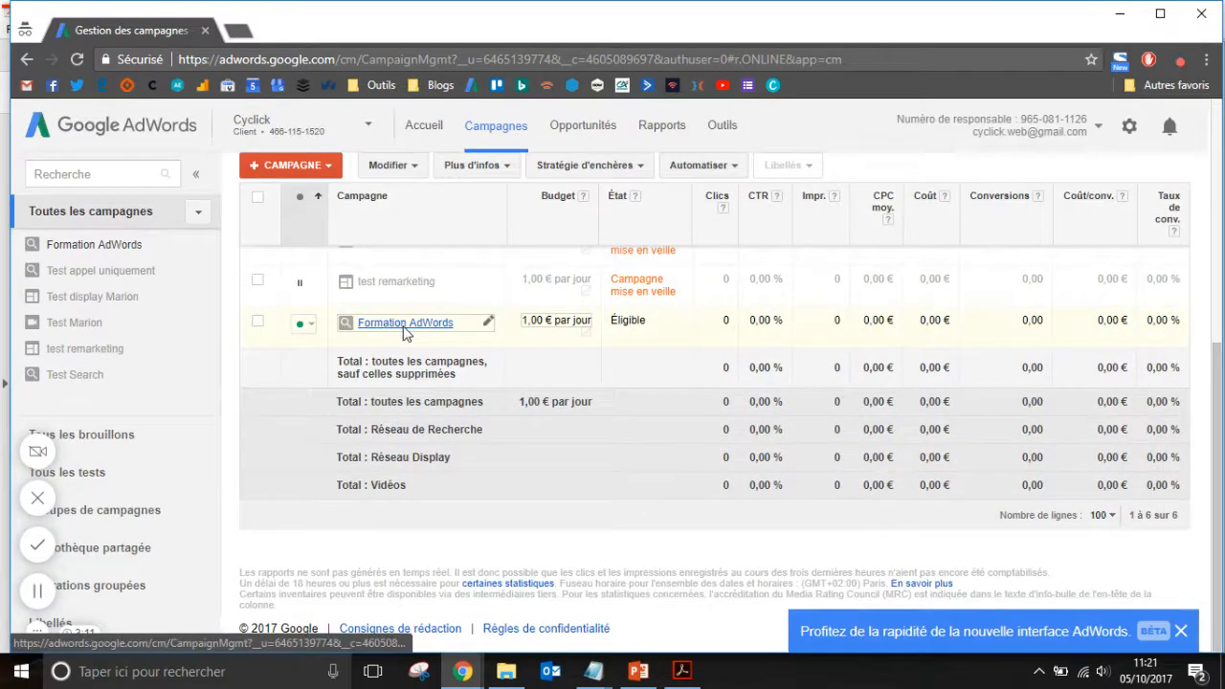
pyautogui.click(405, 325)
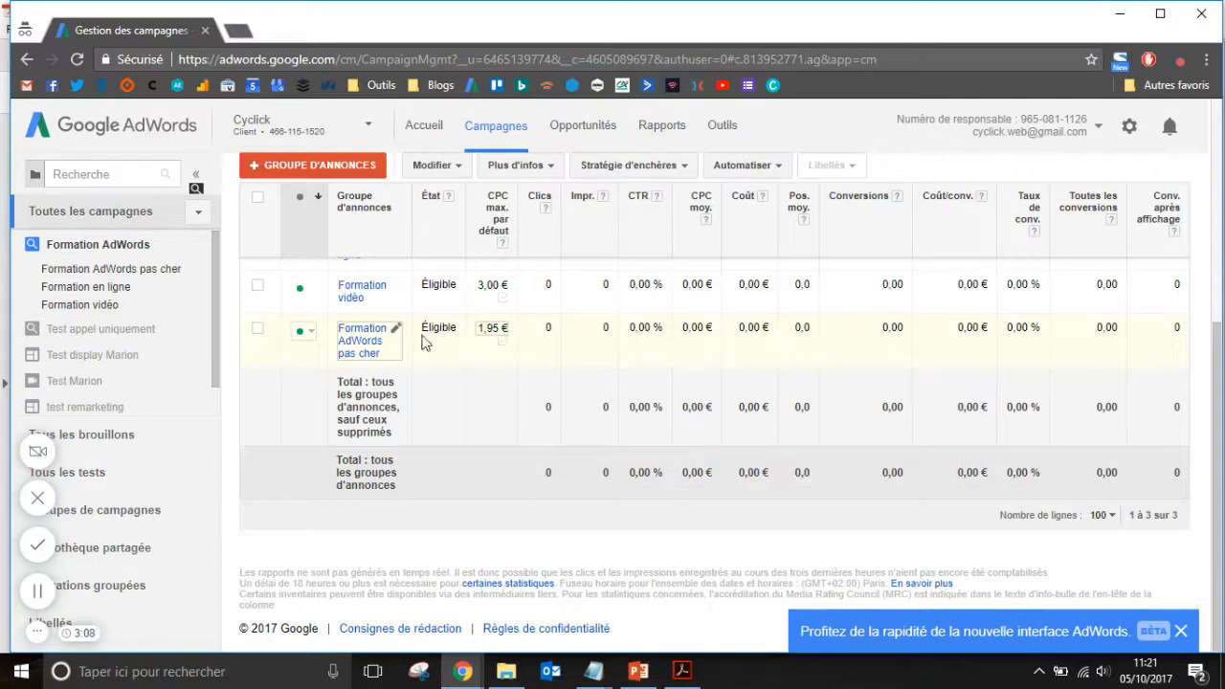
# Show the campaign's keywords, then examine its negative keywords at ad group and campaign level
pyautogui.scroll(4, 426, 342)
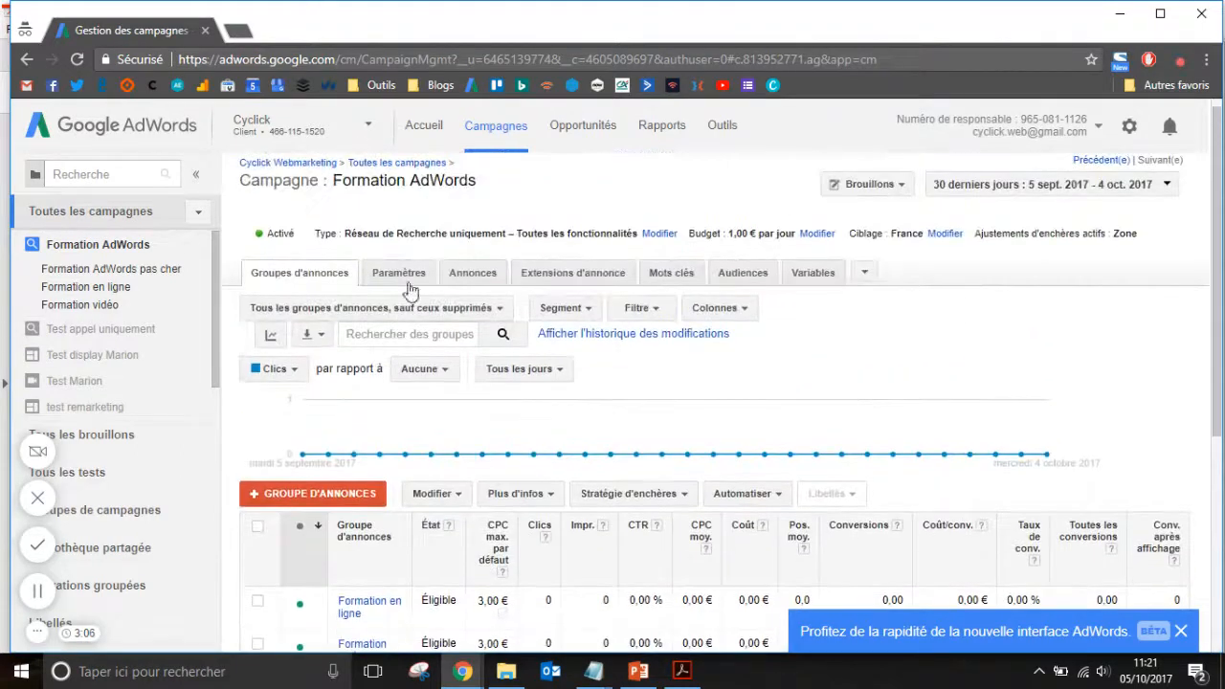
pyautogui.click(672, 278)
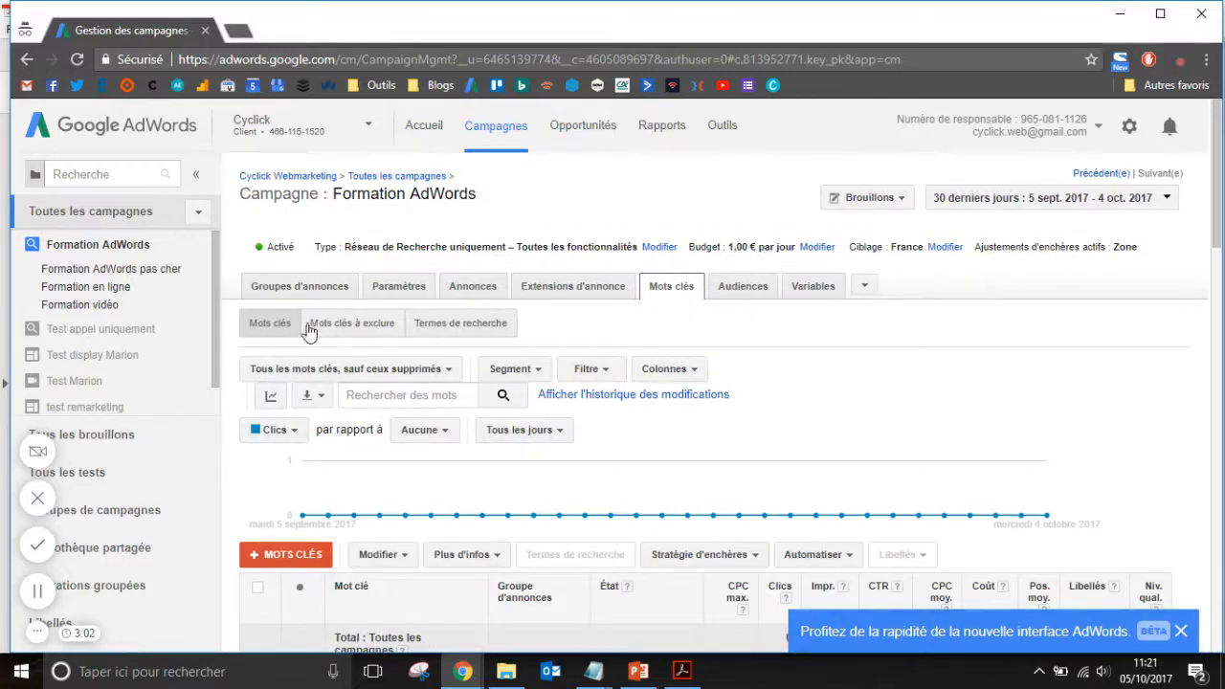
pyautogui.scroll(-4, 539, 569)
pyautogui.scroll(4, 539, 569)
pyautogui.click(361, 325)
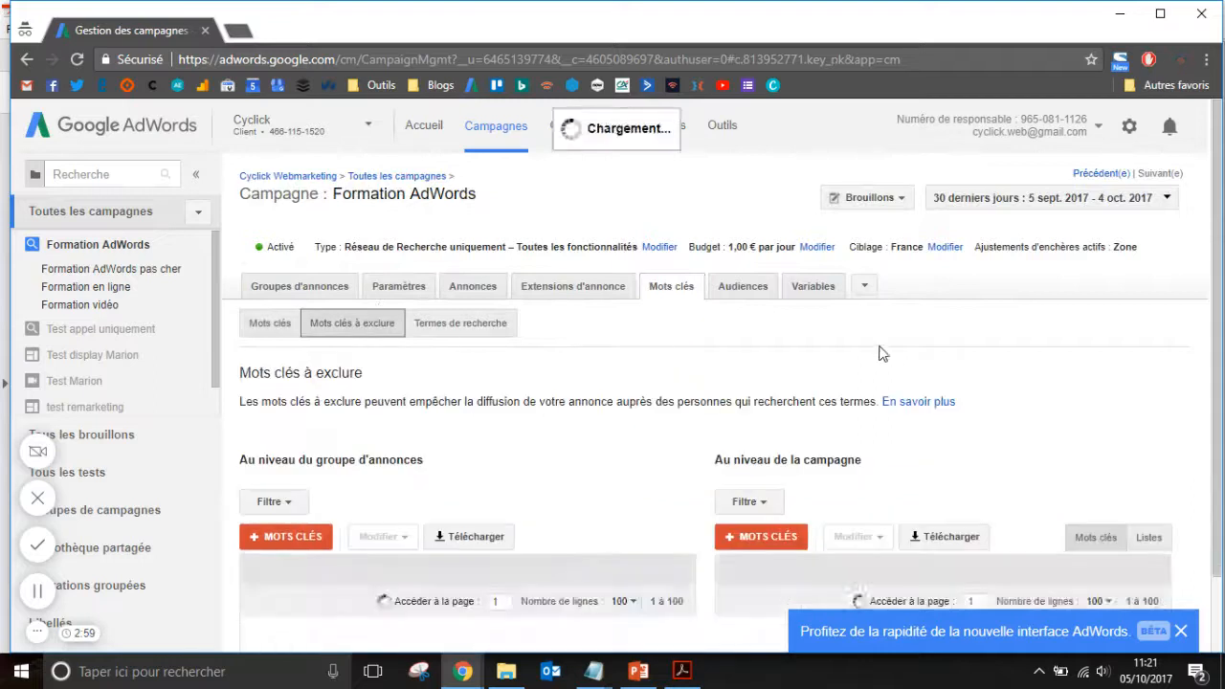
pyautogui.scroll(-2, 842, 342)
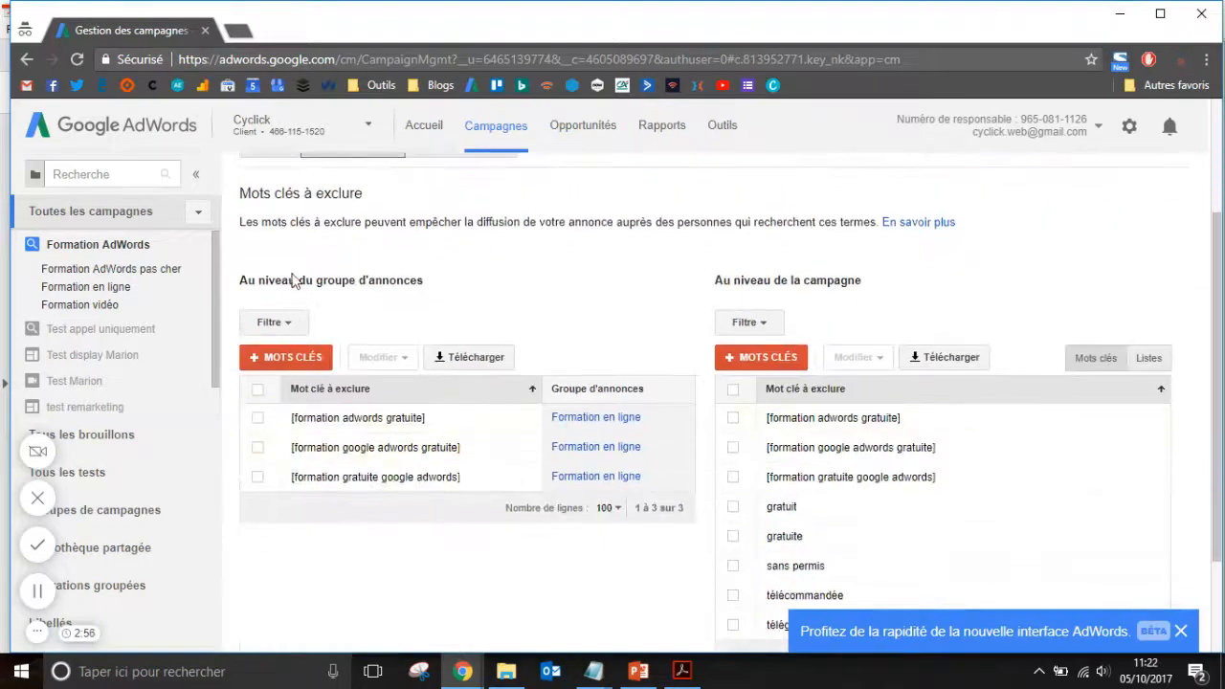
pyautogui.scroll(2, 476, 406)
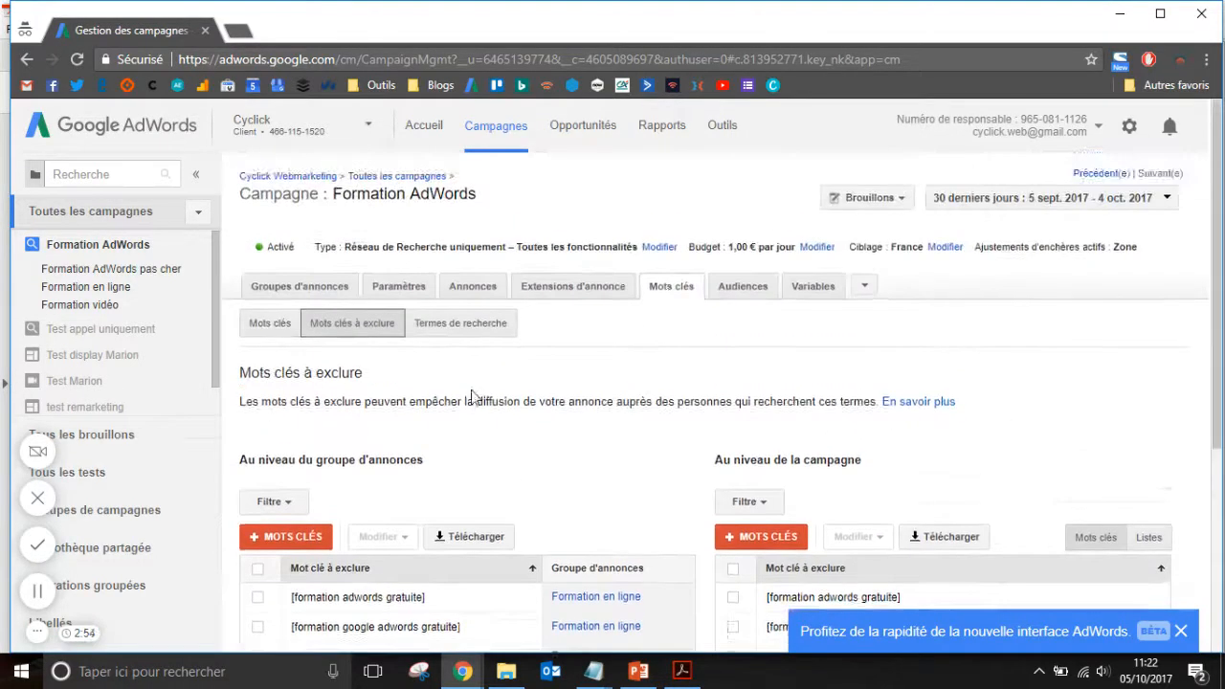
# Examine the campaign's search terms report and dismiss the banner promoting the new AdWords interface
pyautogui.click(460, 323)
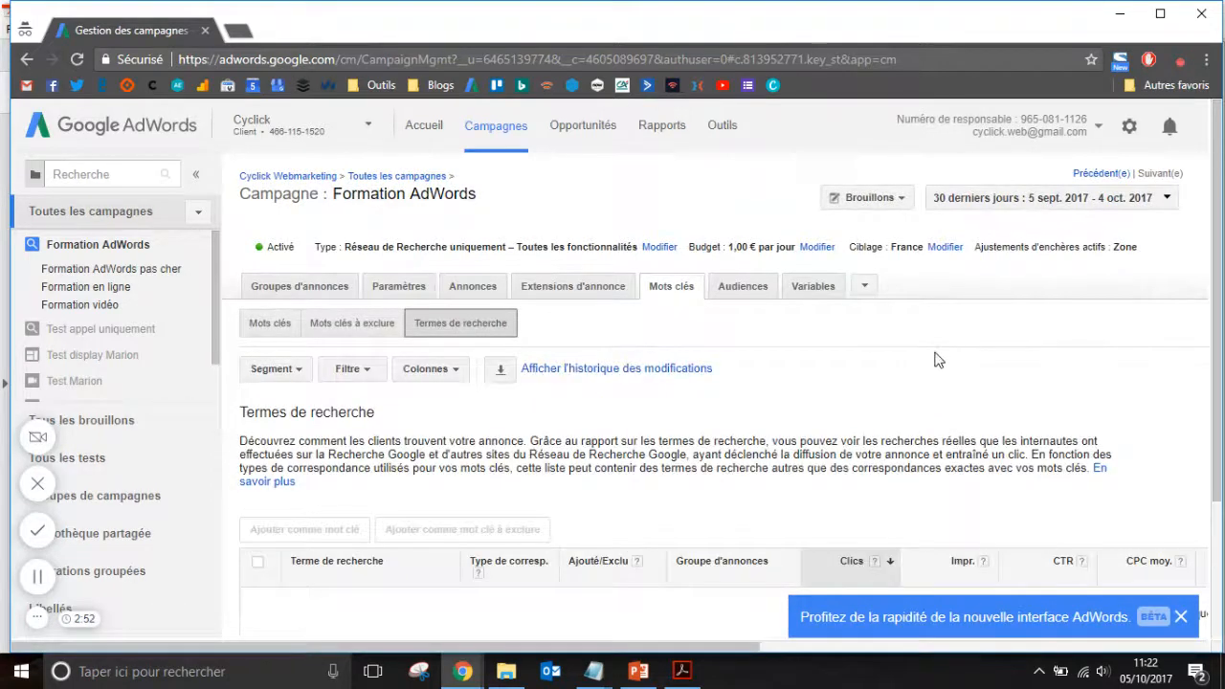
pyautogui.scroll(-2, 935, 355)
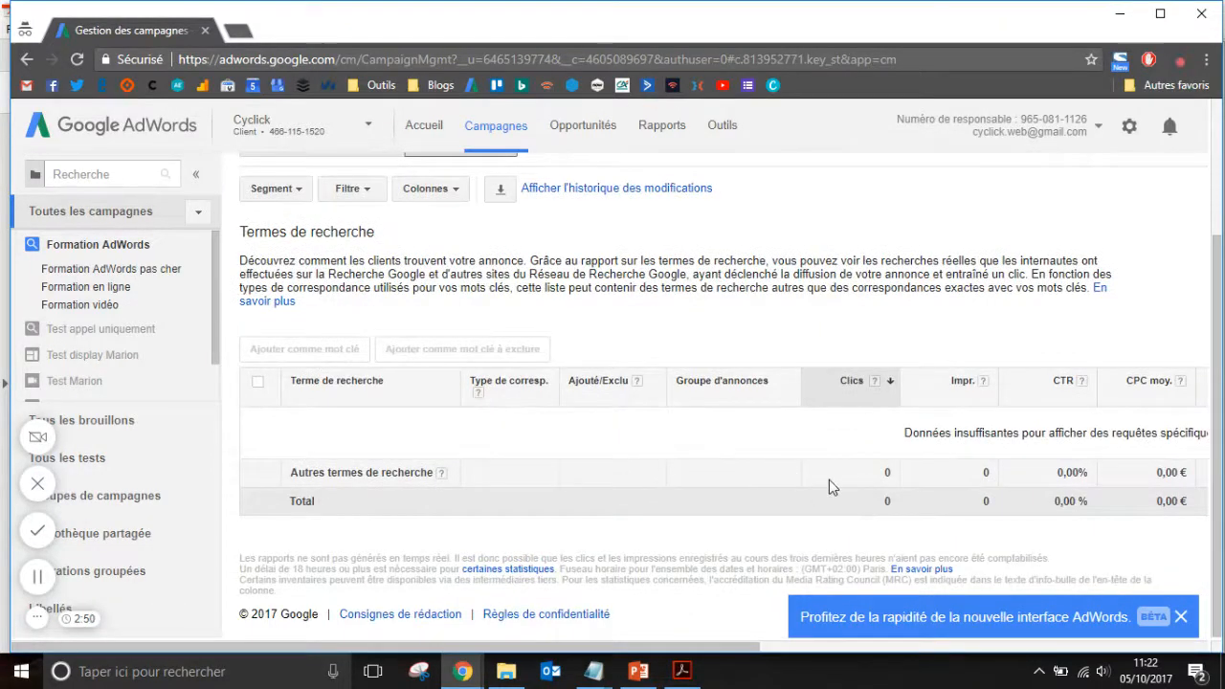
pyautogui.click(1182, 618)
pyautogui.scroll(2, 773, 292)
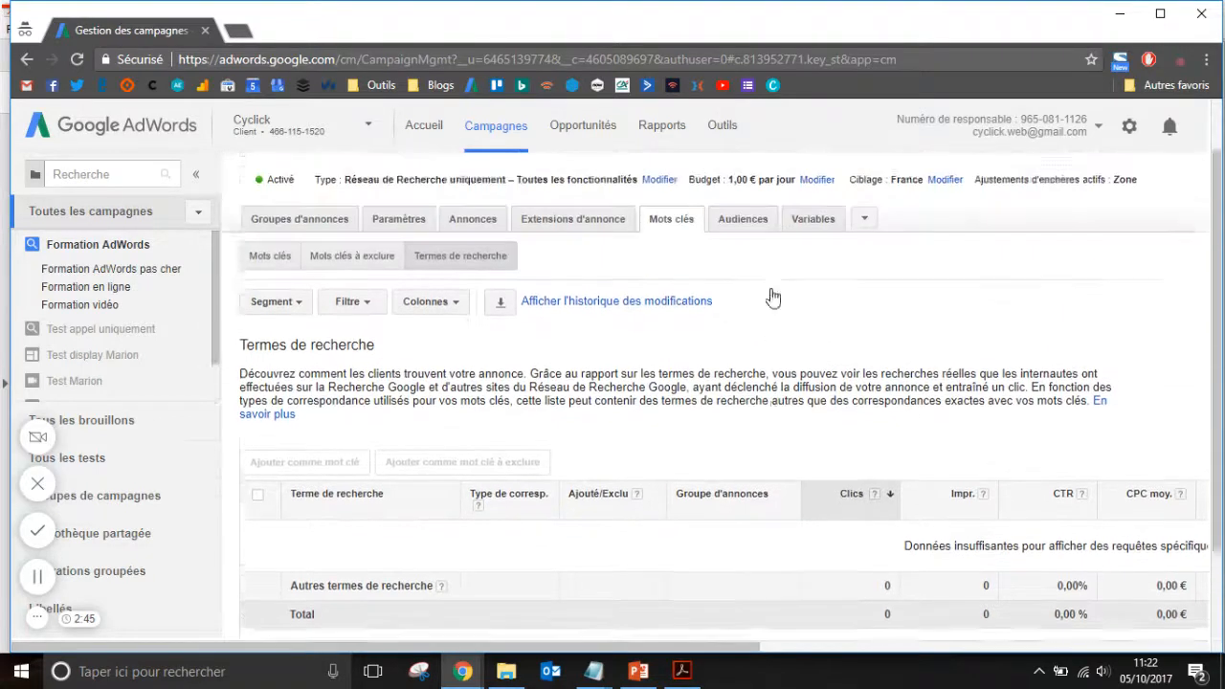